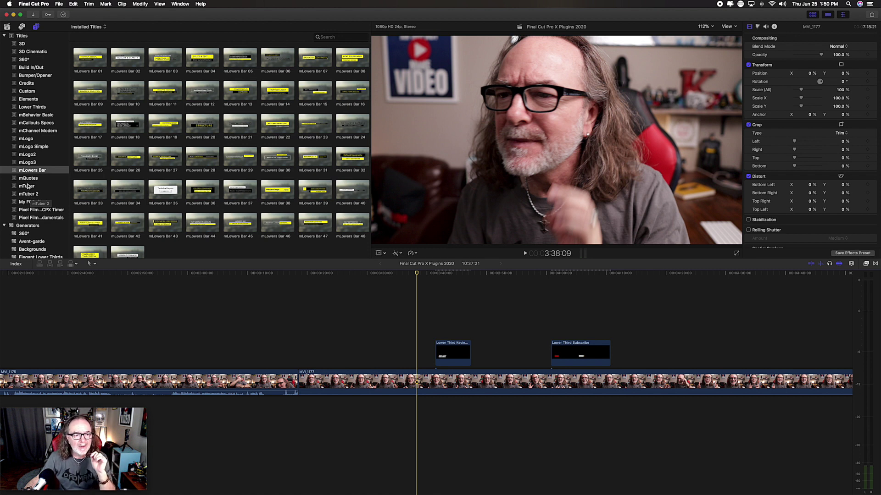
Step: Preview the mLogo, mLogo2, mLogo3 and mLogo Simple title collections in turn
{"action": "left_click", "coordinate": [26, 139]}
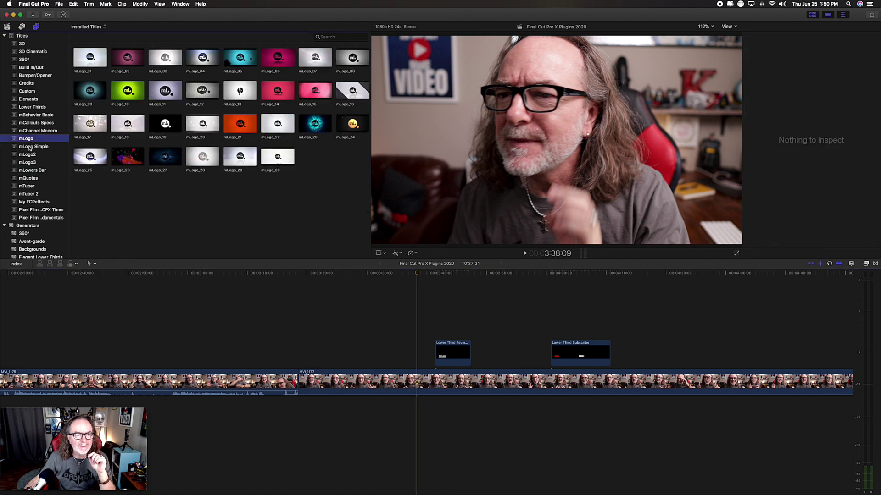
{"action": "left_click", "coordinate": [27, 155]}
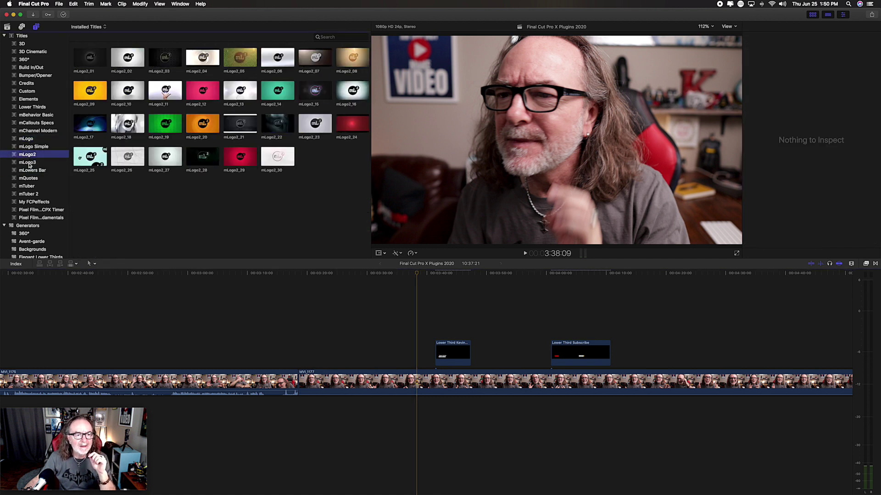
{"action": "left_click", "coordinate": [28, 164]}
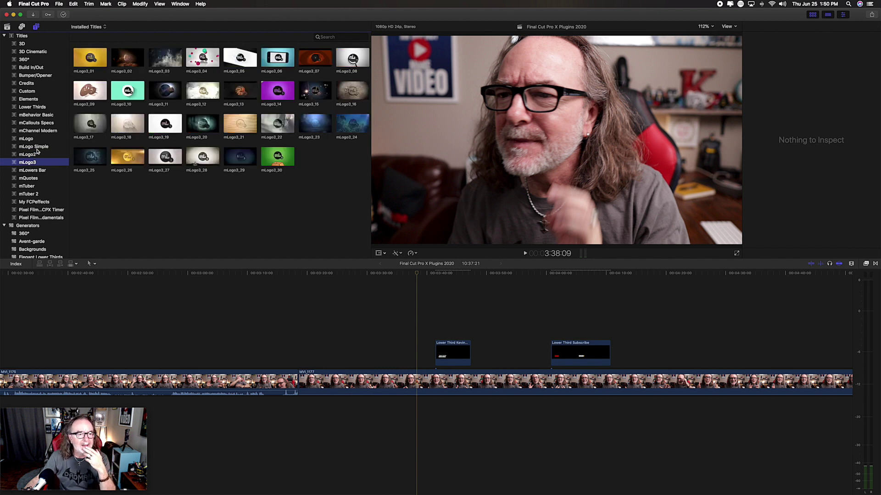
{"action": "left_click", "coordinate": [35, 146]}
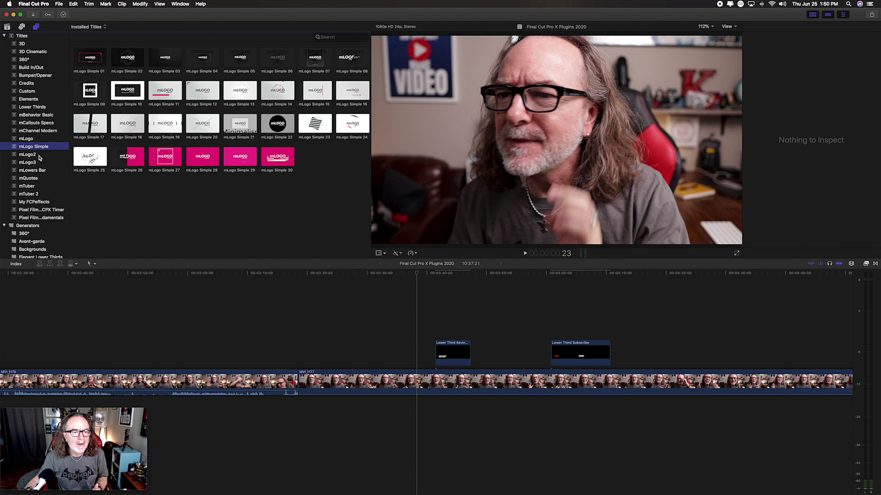
Step: Return to mLowers Bar, preview the existing name lower third, then drag mLowers Bar 01 into the timeline
{"action": "left_click", "coordinate": [40, 170]}
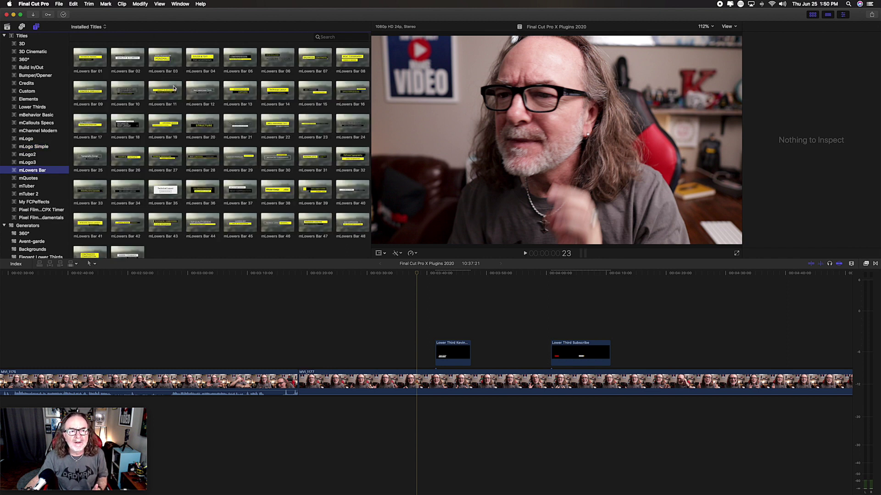
{"action": "left_click_drag", "start_coordinate": [417, 276], "coordinate": [433, 276]}
{"action": "key", "text": "space"}
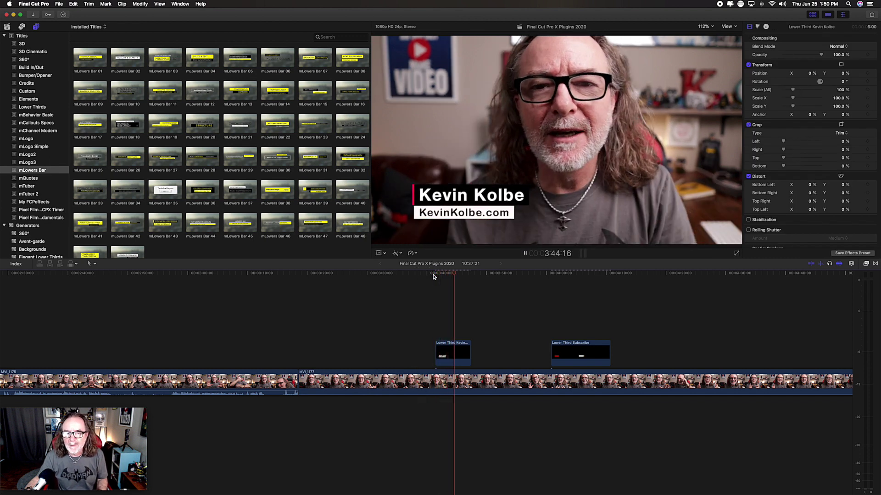
{"action": "key", "text": "space"}
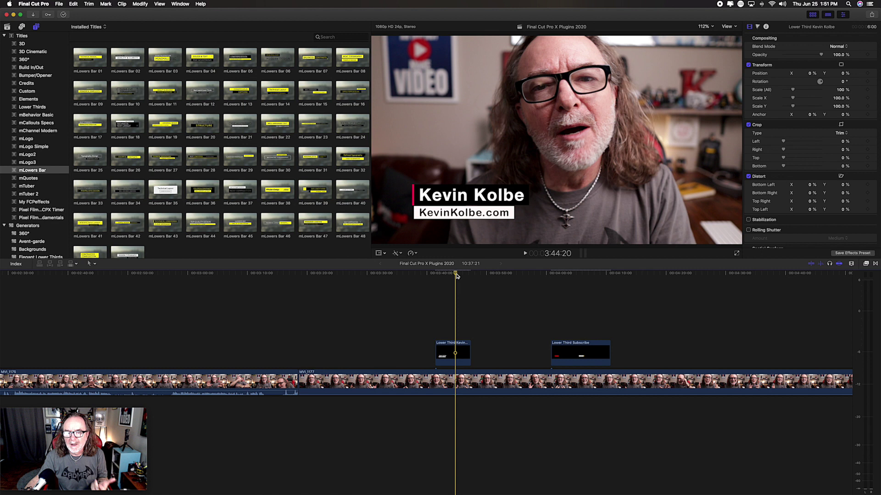
{"action": "left_click_drag", "start_coordinate": [91, 59], "coordinate": [367, 364]}
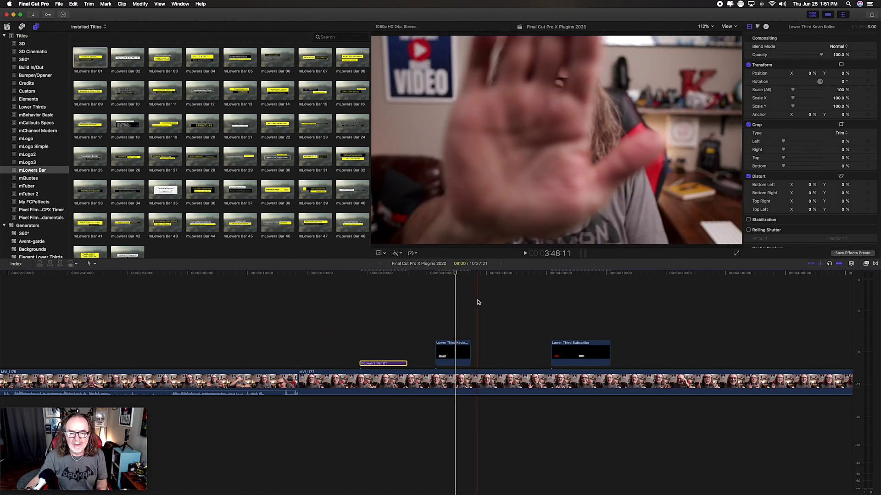
Step: Place mLowers Bar 01 above MVI_1177 and play it back to preview
{"action": "left_click", "coordinate": [402, 273]}
{"action": "left_click", "coordinate": [353, 275]}
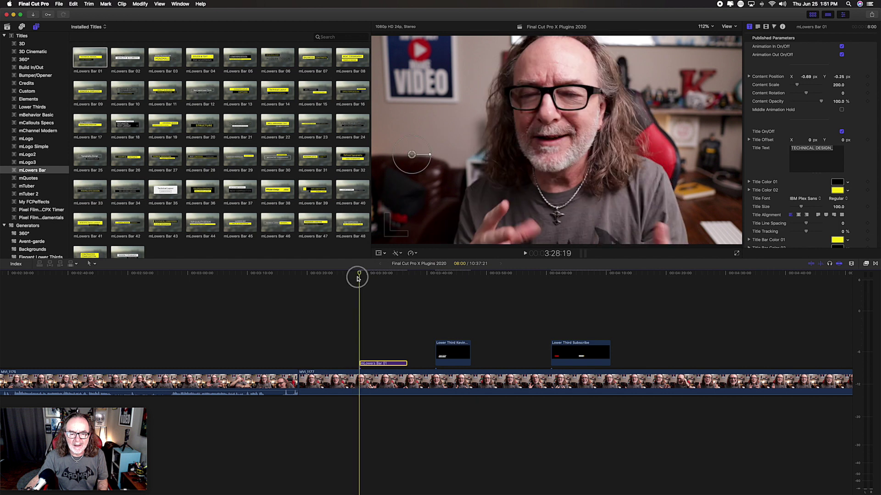
{"action": "key", "text": "space"}
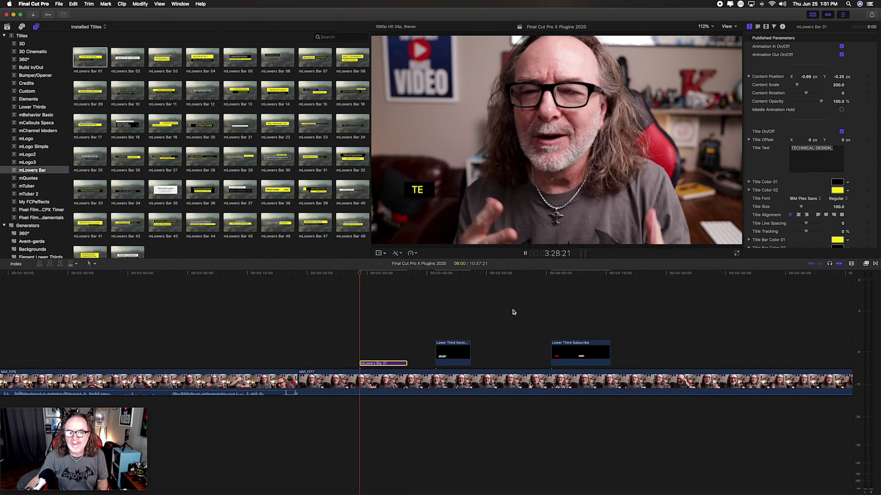
{"action": "key", "text": "space"}
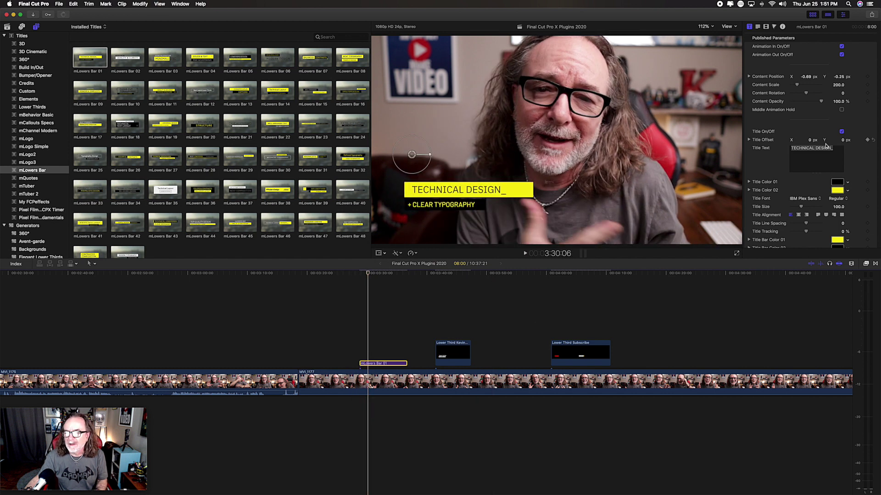
Step: Replace the title text with the presenter's name and the subtitle with '+ Video Creator'
{"action": "left_click", "coordinate": [837, 150]}
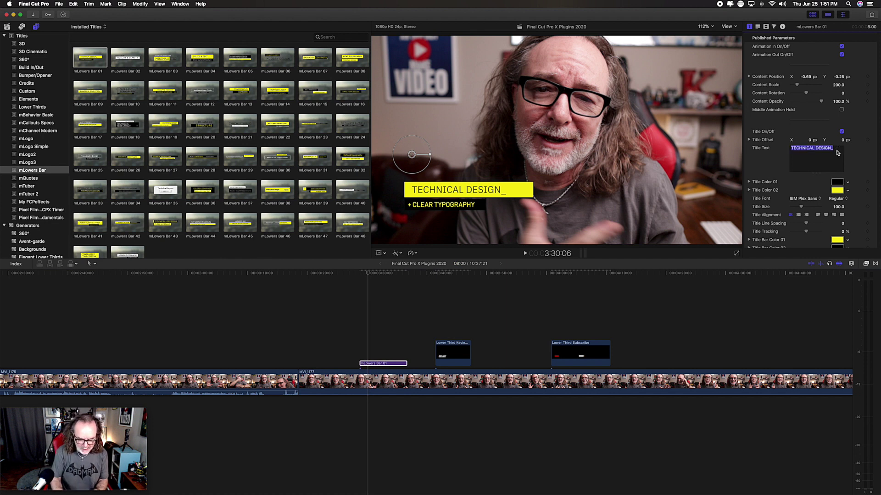
{"action": "type", "text": "Kevin Kolbe"}
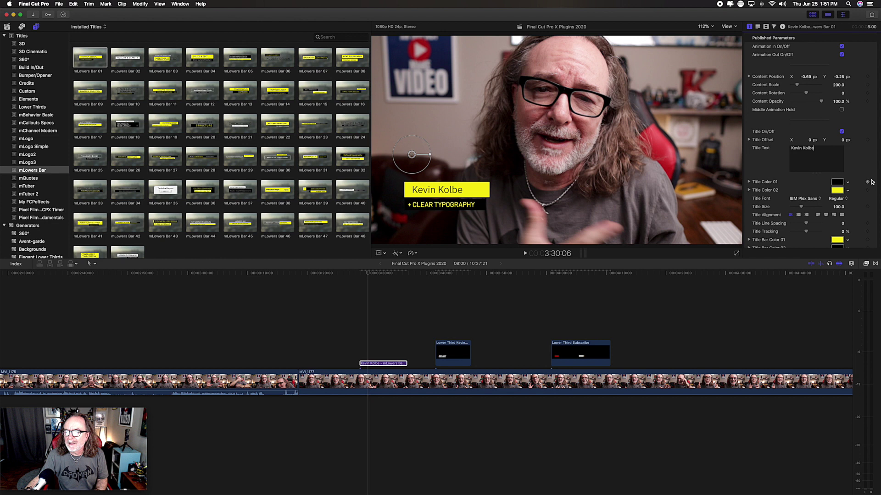
{"action": "scroll", "coordinate": [862, 183], "scroll_direction": "down", "scroll_amount": 5}
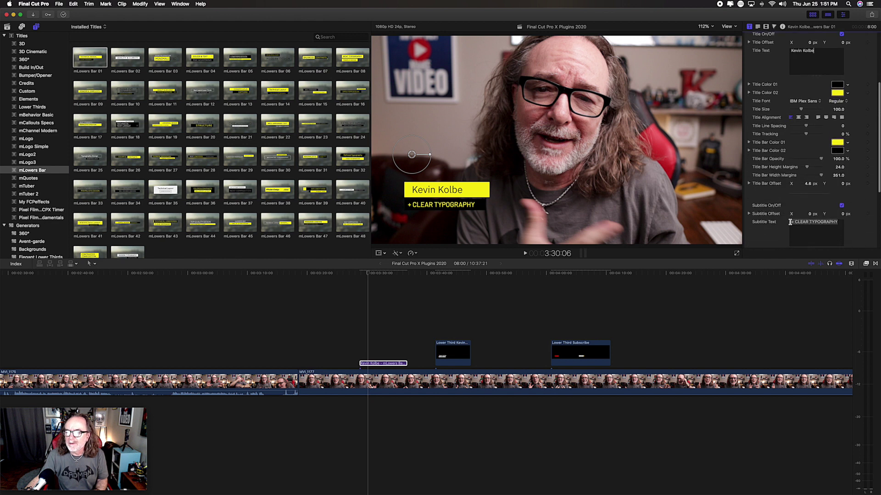
{"action": "left_click", "coordinate": [797, 223]}
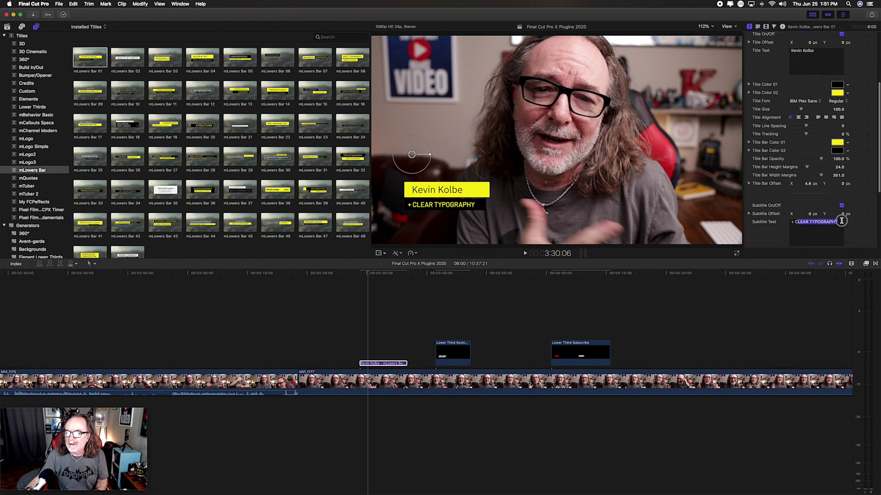
{"action": "type", "text": "+ C"}
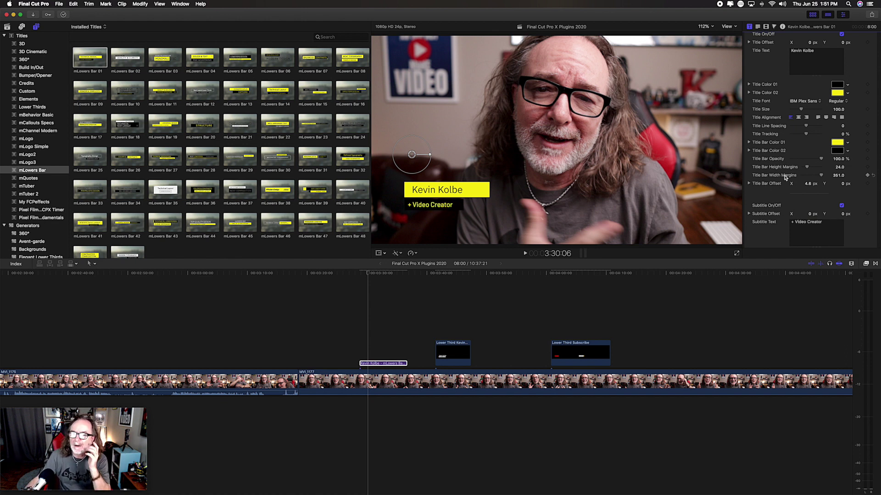
Step: Set the name's Title Font to Basic Commercial
{"action": "left_click", "coordinate": [810, 103]}
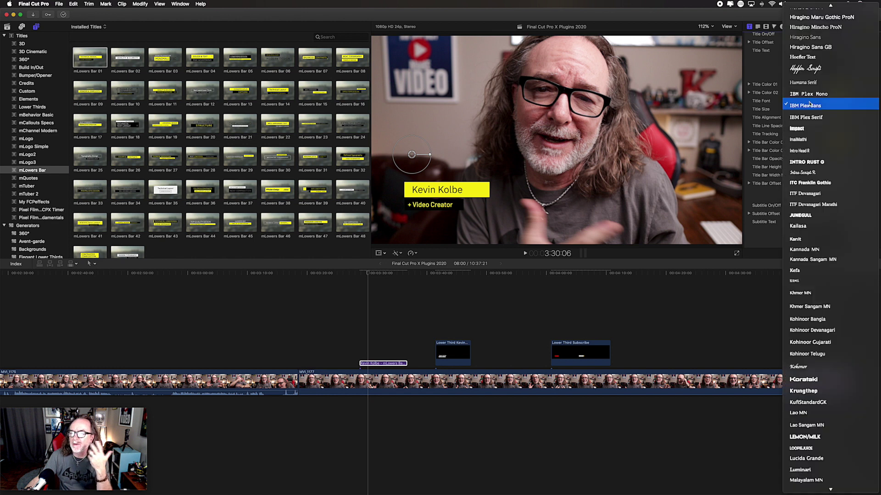
{"action": "scroll", "coordinate": [831, 154], "scroll_direction": "up", "scroll_amount": 10}
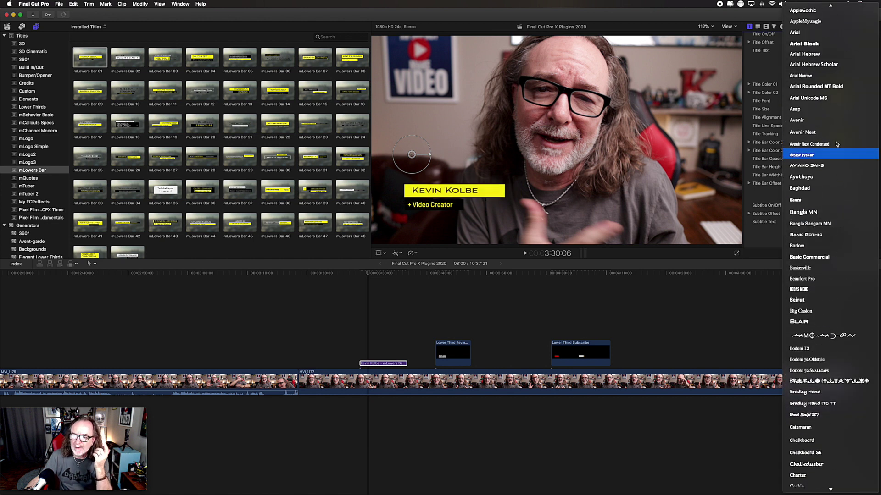
{"action": "scroll", "coordinate": [832, 155], "scroll_direction": "up", "scroll_amount": 5}
{"action": "left_click", "coordinate": [822, 304]}
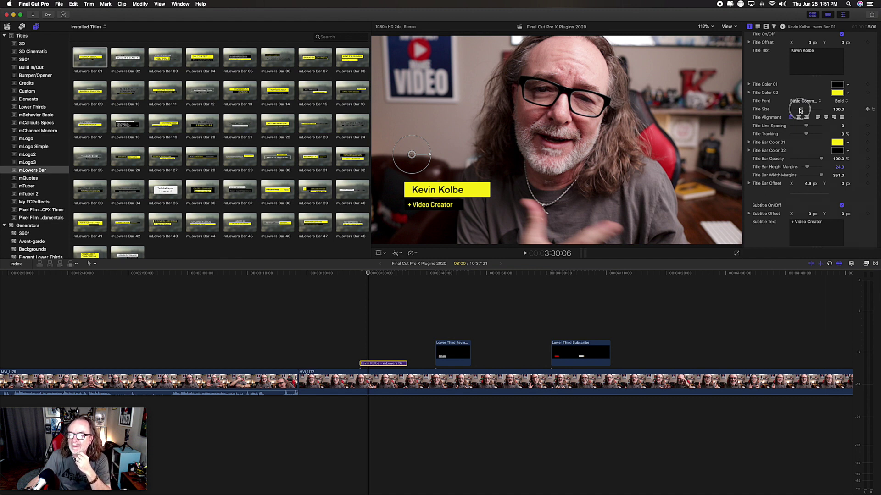
Step: Enlarge the name to 153 and subtitle to 105, then shift the lower third toward the lower right
{"action": "left_click_drag", "start_coordinate": [801, 110], "coordinate": [806, 110]}
{"action": "scroll", "coordinate": [811, 211], "scroll_direction": "down", "scroll_amount": 5}
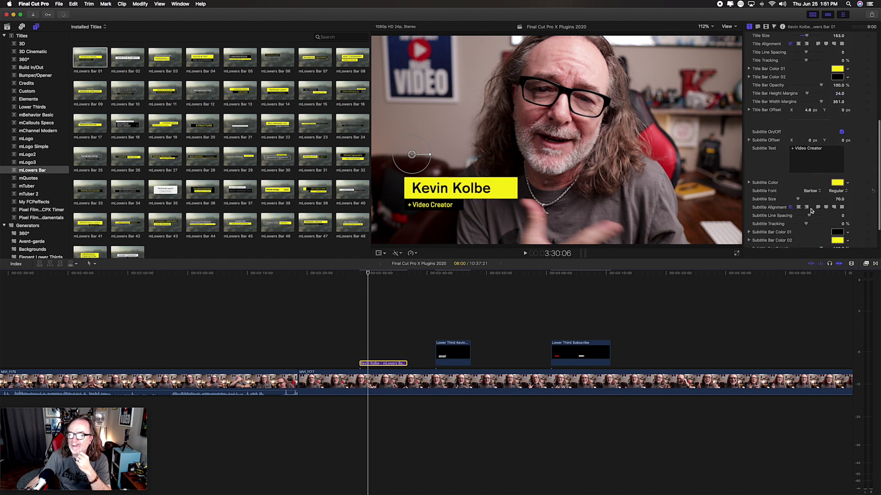
{"action": "left_click_drag", "start_coordinate": [798, 201], "coordinate": [800, 200]}
{"action": "left_click_drag", "start_coordinate": [446, 209], "coordinate": [446, 211]}
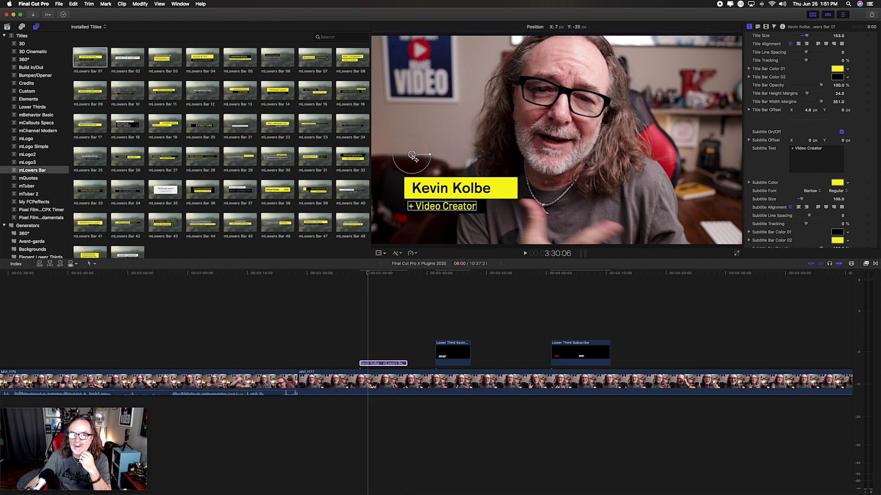
{"action": "left_click_drag", "start_coordinate": [411, 154], "coordinate": [470, 157]}
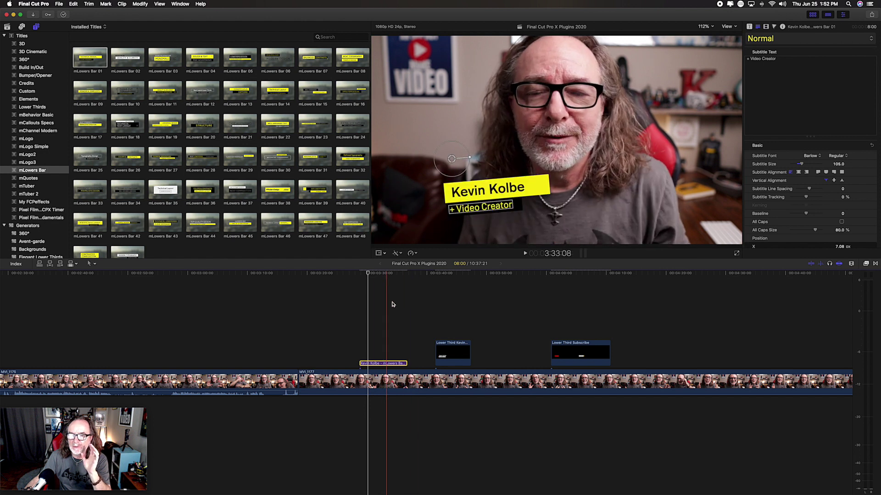
Step: Preview the restyled title, then change the title bar colour from yellow to red
{"action": "left_click_drag", "start_coordinate": [367, 274], "coordinate": [360, 275]}
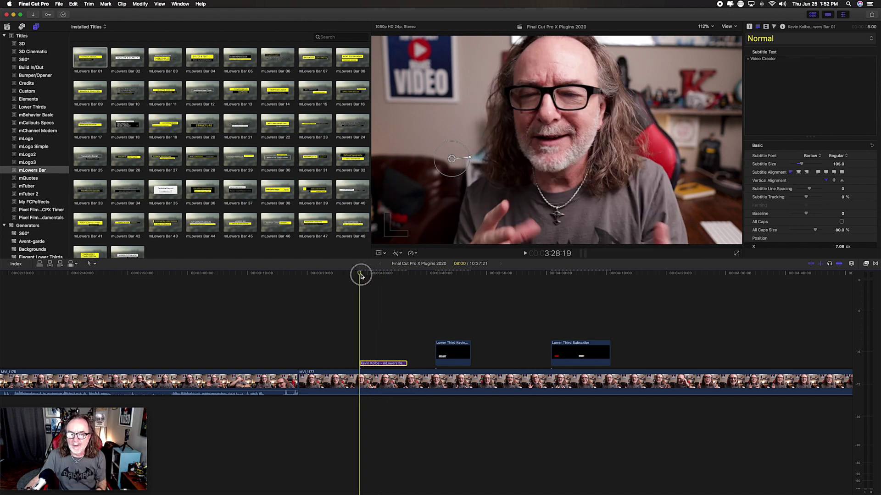
{"action": "key", "text": "space"}
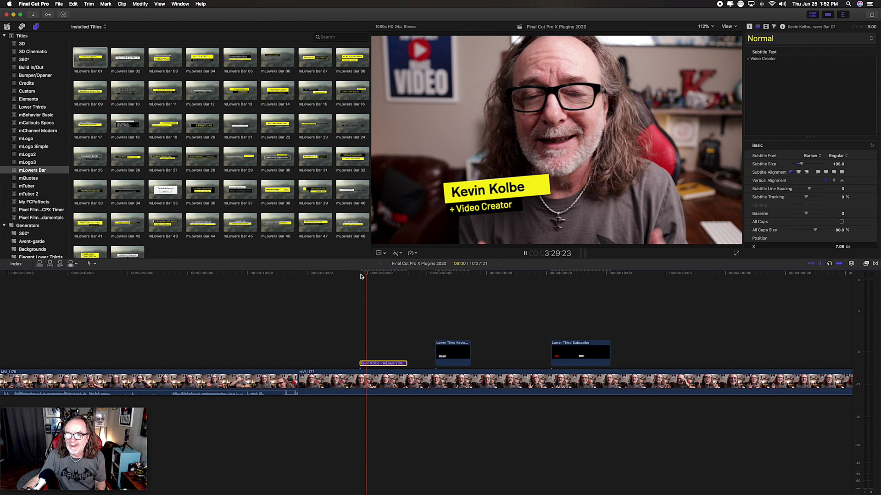
{"action": "key", "text": "space"}
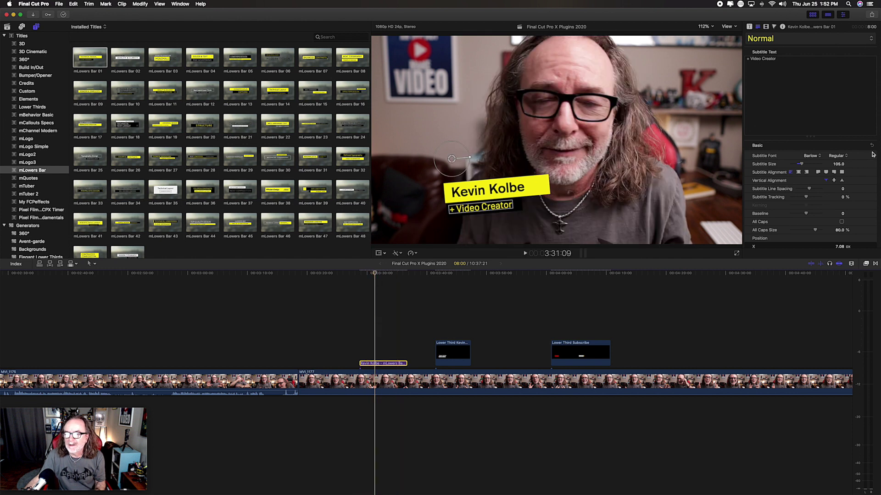
{"action": "left_click", "coordinate": [749, 27]}
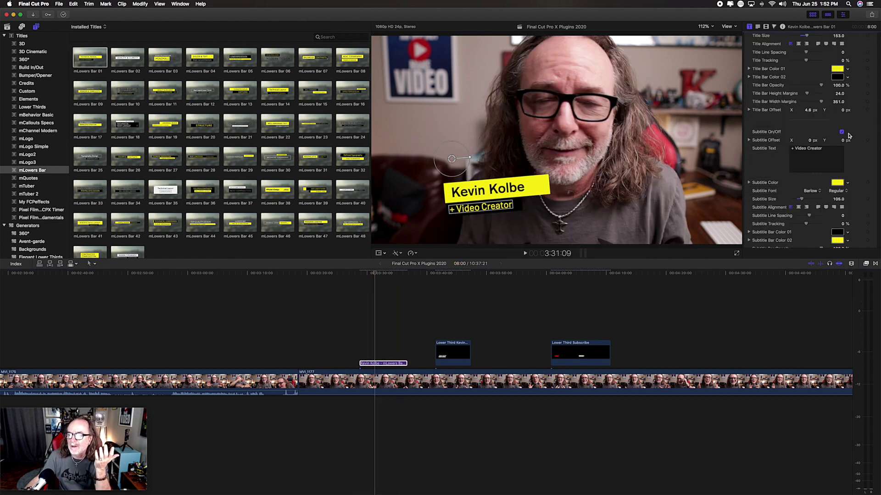
{"action": "scroll", "coordinate": [849, 135], "scroll_direction": "down", "scroll_amount": 5}
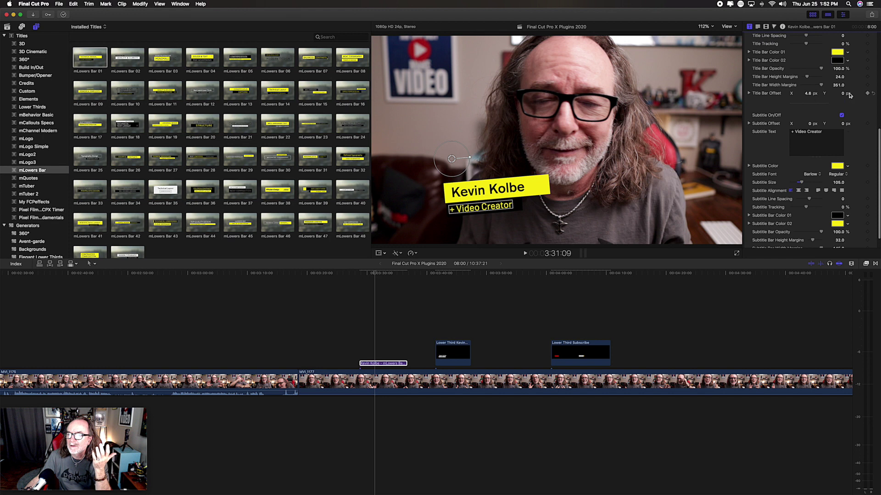
{"action": "left_click", "coordinate": [847, 56]}
{"action": "left_click_drag", "start_coordinate": [839, 62], "coordinate": [831, 120]}
{"action": "left_click", "coordinate": [842, 142]}
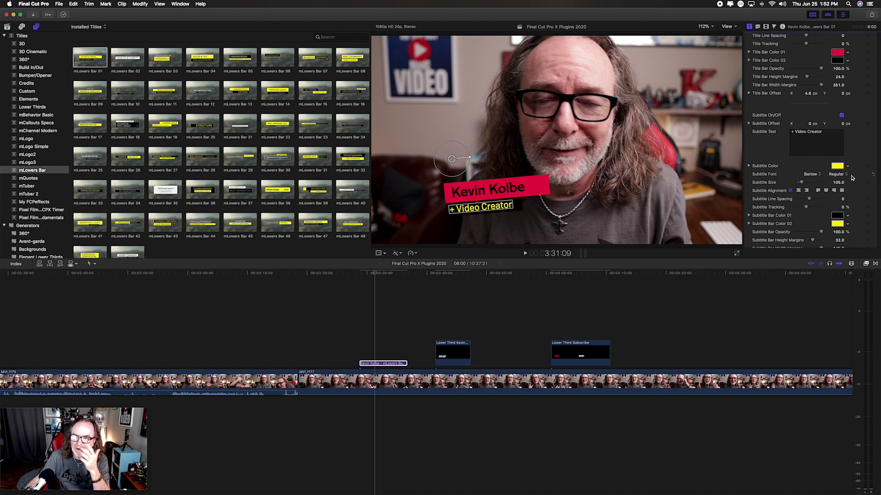
Step: Make the name text white and play the lower third to check it
{"action": "scroll", "coordinate": [807, 147], "scroll_direction": "up", "scroll_amount": 5}
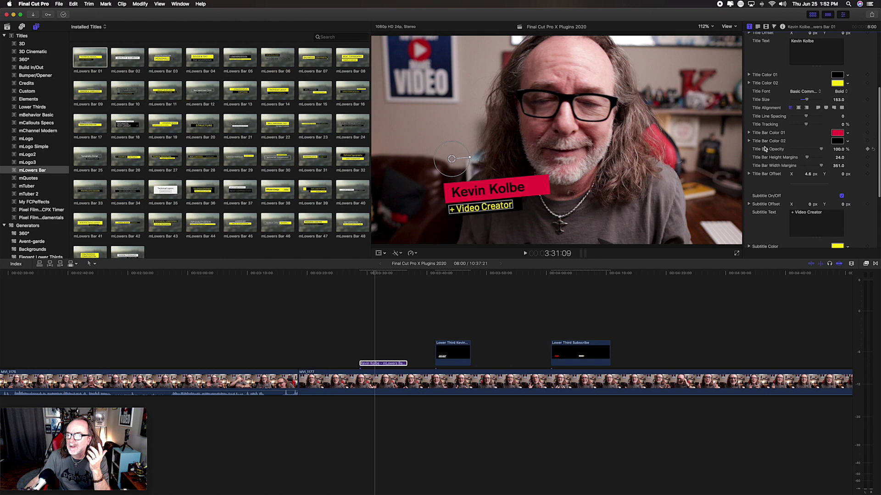
{"action": "scroll", "coordinate": [817, 110], "scroll_direction": "up", "scroll_amount": 2}
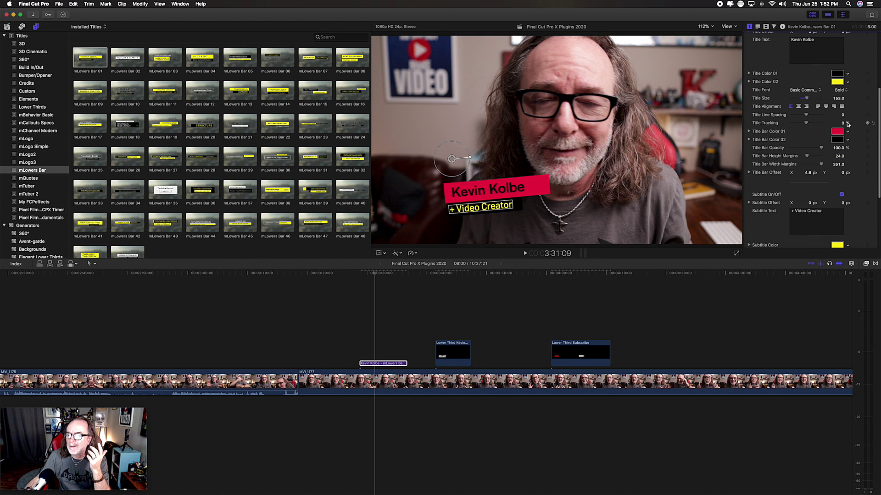
{"action": "scroll", "coordinate": [853, 118], "scroll_direction": "up", "scroll_amount": 2}
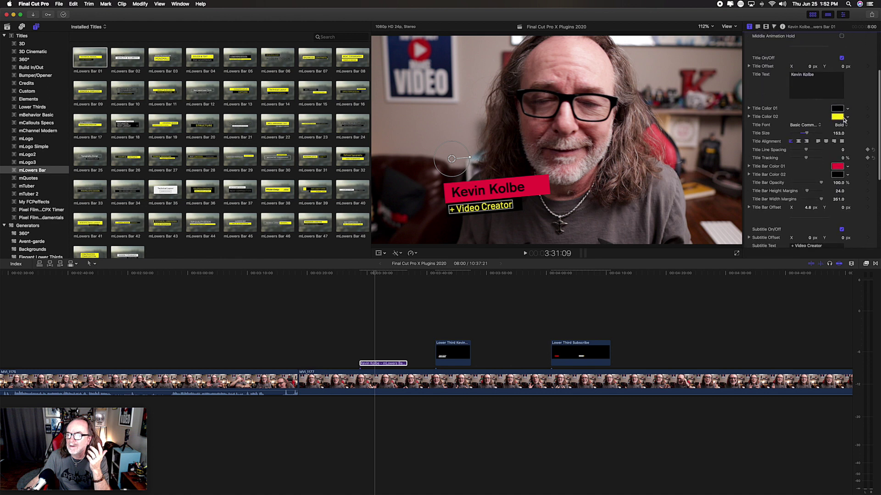
{"action": "left_click", "coordinate": [848, 112]}
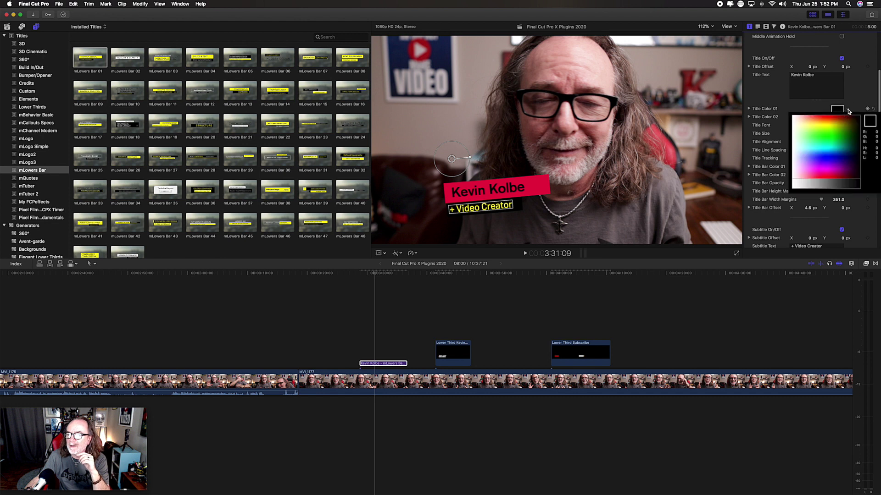
{"action": "left_click", "coordinate": [806, 115]}
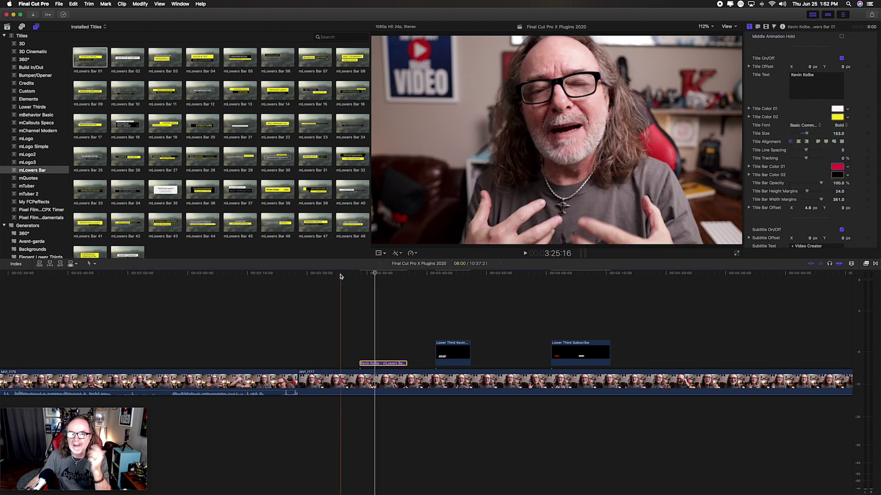
{"action": "left_click", "coordinate": [359, 275]}
{"action": "key", "text": "space"}
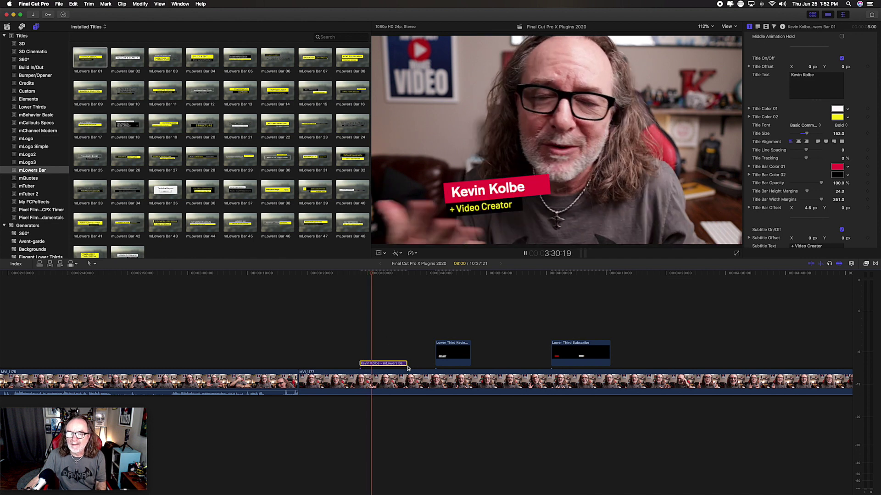
Step: Trim the end of the name lower-third clip slightly
{"action": "mouse_move", "coordinate": [406, 363]}
{"action": "left_mouse_down"}
{"action": "mouse_move", "coordinate": [414, 363]}
{"action": "mouse_move", "coordinate": [405, 363]}
{"action": "left_mouse_up"}
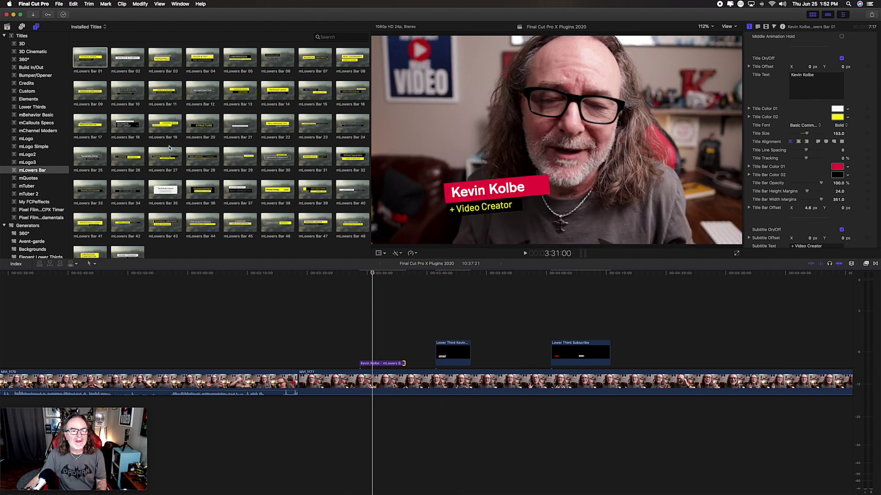
Step: Drag the mTuber 2 Avatar title into the timeline after the Lower Third Subscribe clip
{"action": "left_click", "coordinate": [29, 194]}
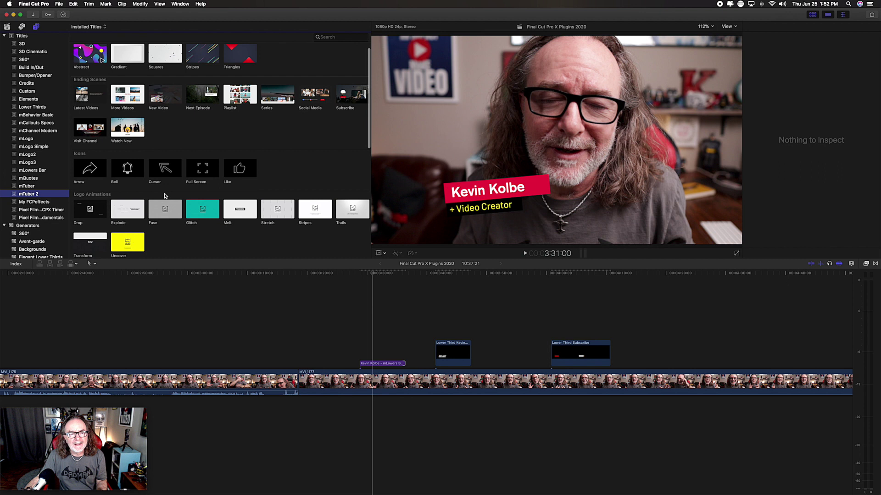
{"action": "scroll", "coordinate": [168, 195], "scroll_direction": "down", "scroll_amount": 8}
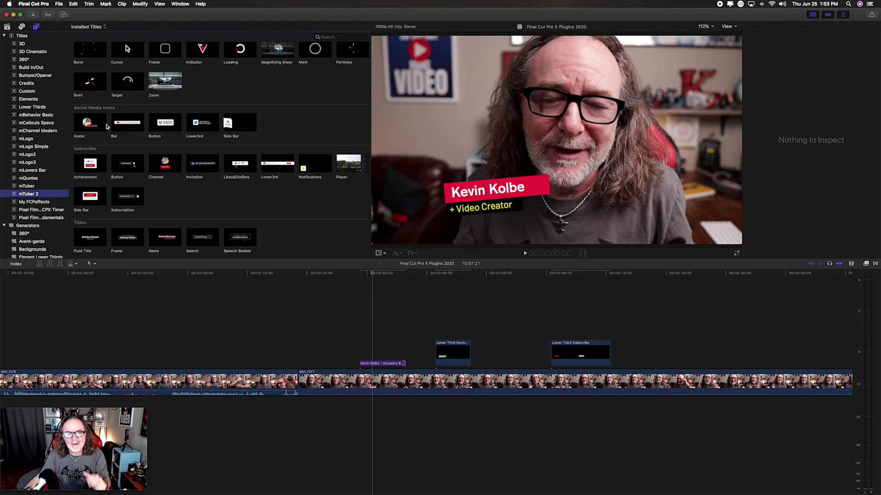
{"action": "scroll", "coordinate": [161, 131], "scroll_direction": "up", "scroll_amount": 1}
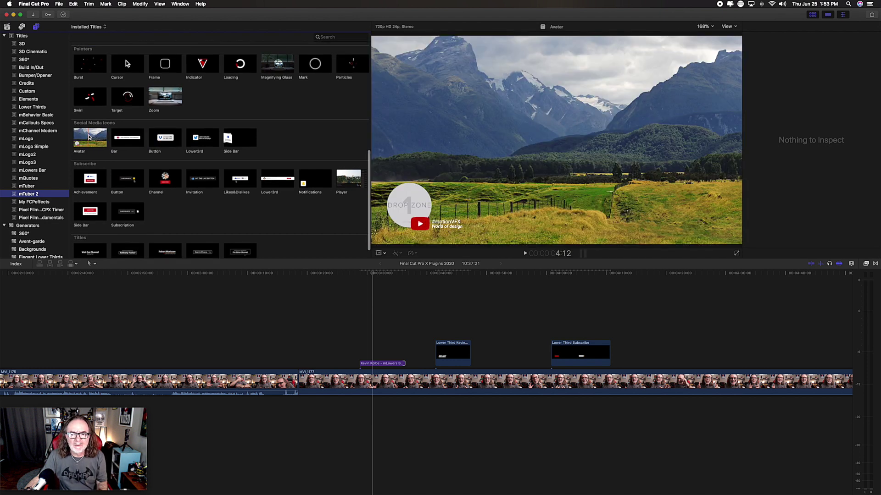
{"action": "left_click_drag", "start_coordinate": [90, 137], "coordinate": [636, 322]}
Step: Place the Avatar title, inspect its Lower3rd and YouTube icon settings, then scrub back to the name lower third
{"action": "left_click", "coordinate": [635, 322]}
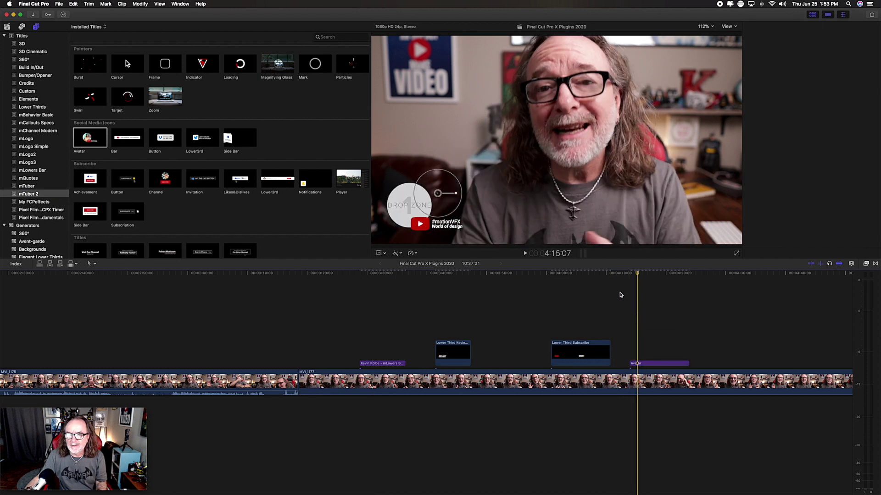
{"action": "left_click", "coordinate": [650, 360]}
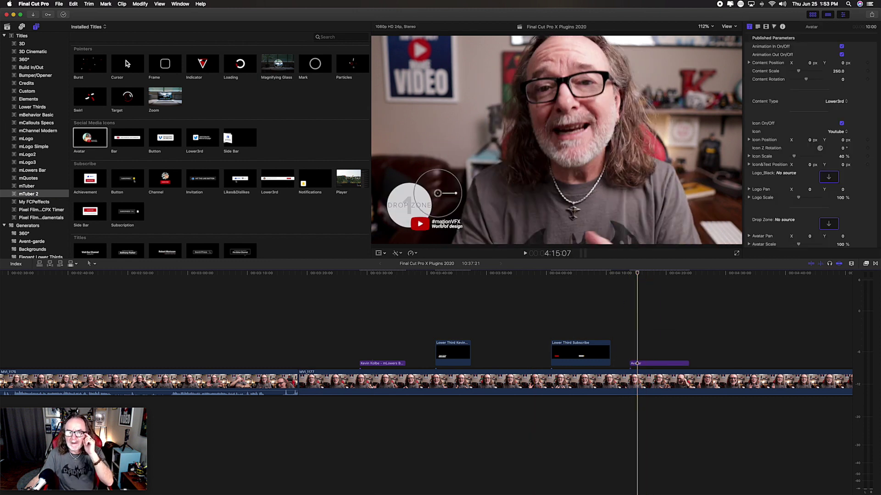
{"action": "left_click", "coordinate": [661, 363]}
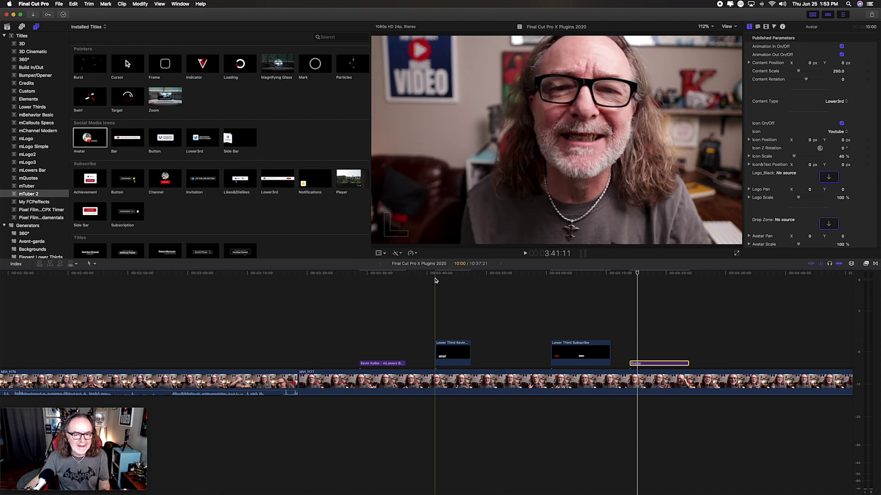
{"action": "left_click_drag", "start_coordinate": [637, 277], "coordinate": [372, 282]}
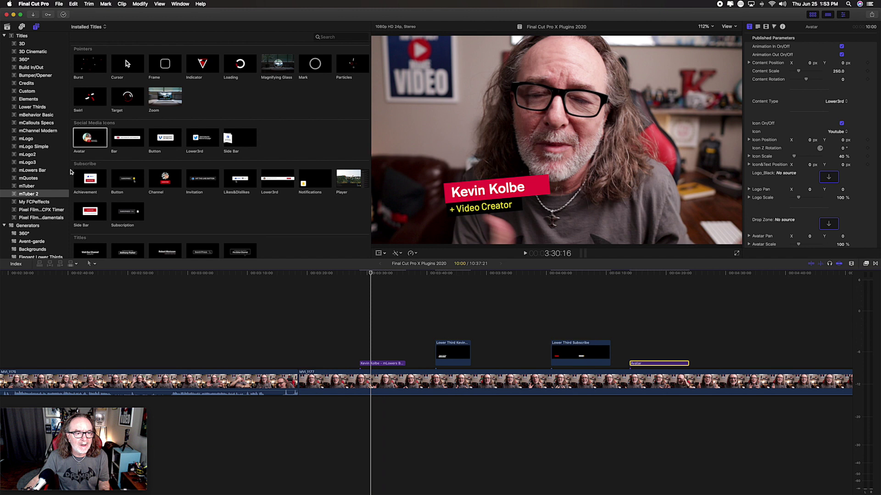
Step: Show the mQuotes collection, then delete the old presenter Lower Third clip and undo the deletion
{"action": "left_click", "coordinate": [31, 179]}
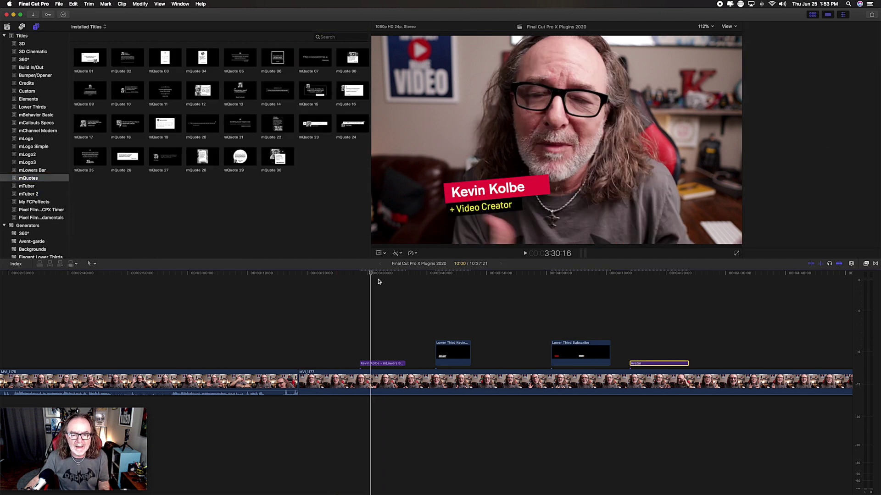
{"action": "key", "text": "super+4"}
{"action": "left_click", "coordinate": [389, 364]}
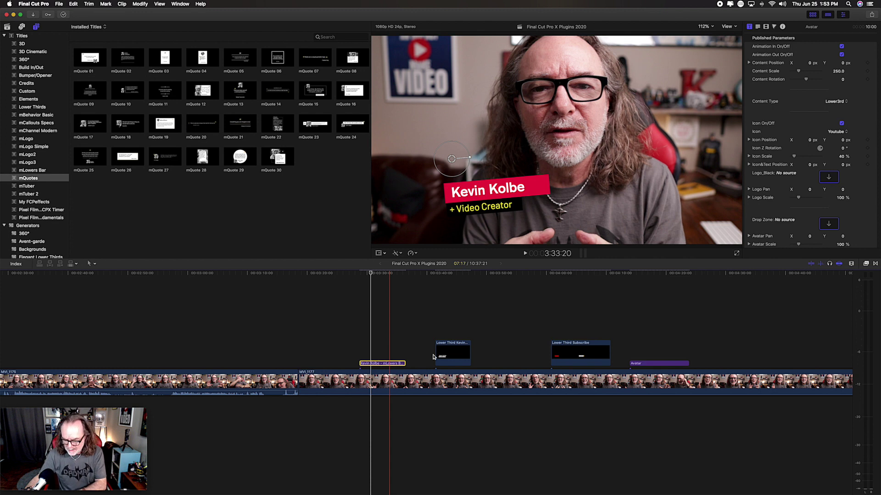
{"action": "left_click", "coordinate": [452, 355]}
{"action": "key", "text": "Delete"}
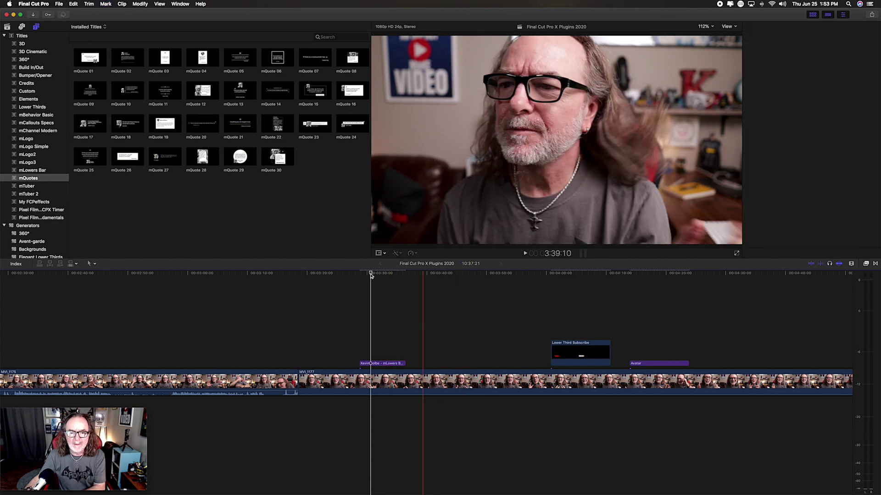
{"action": "key", "text": "super+z"}
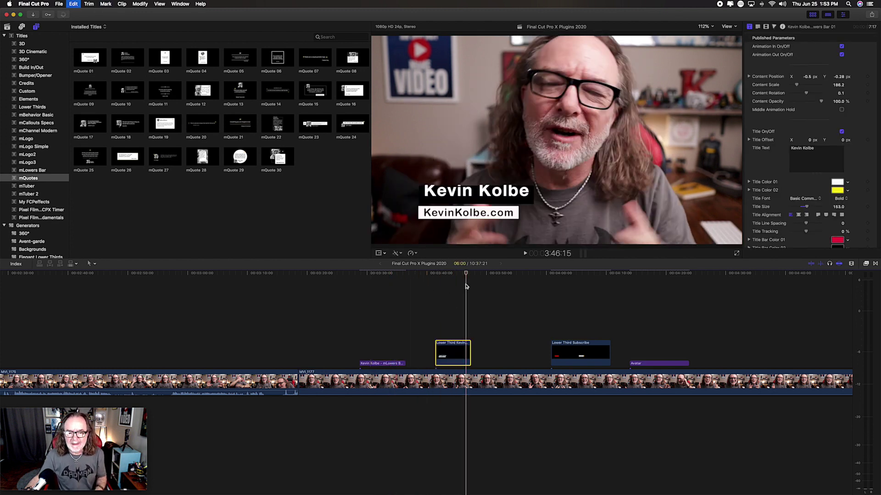
{"action": "left_click", "coordinate": [455, 275]}
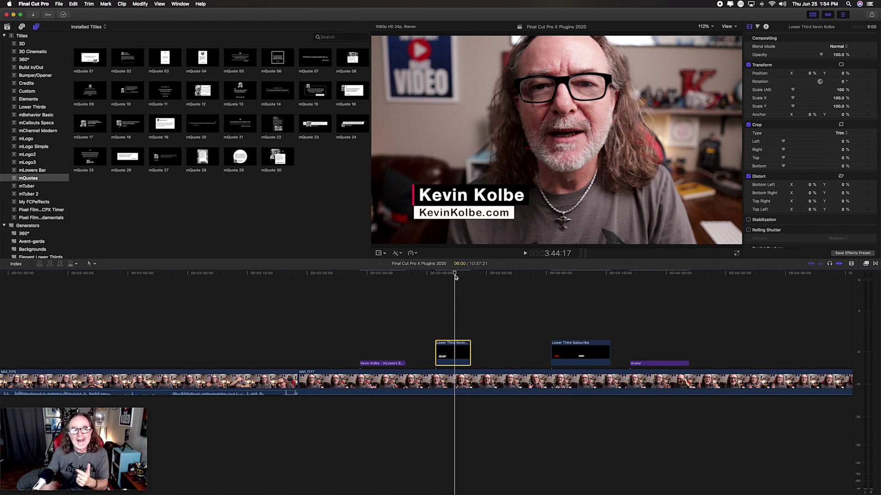
Step: Browse the library's lower-third clips and scrub back to an earlier point on the timeline
{"action": "left_click", "coordinate": [7, 27]}
{"action": "scroll", "coordinate": [301, 118], "scroll_direction": "up", "scroll_amount": 3}
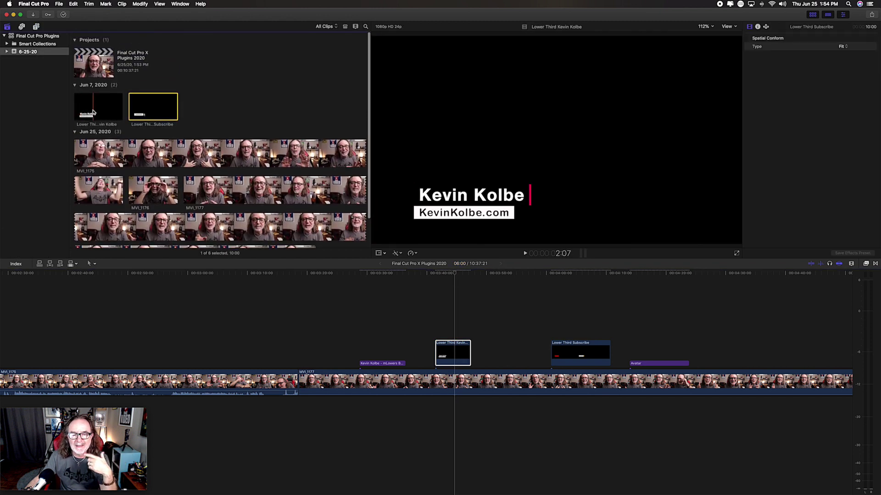
{"action": "left_click_drag", "start_coordinate": [456, 274], "coordinate": [308, 282]}
Step: Add mQuote 21 after the Avatar title and scrub to its 'PABLO PICASSO' author line
{"action": "key", "text": "alt+super+1"}
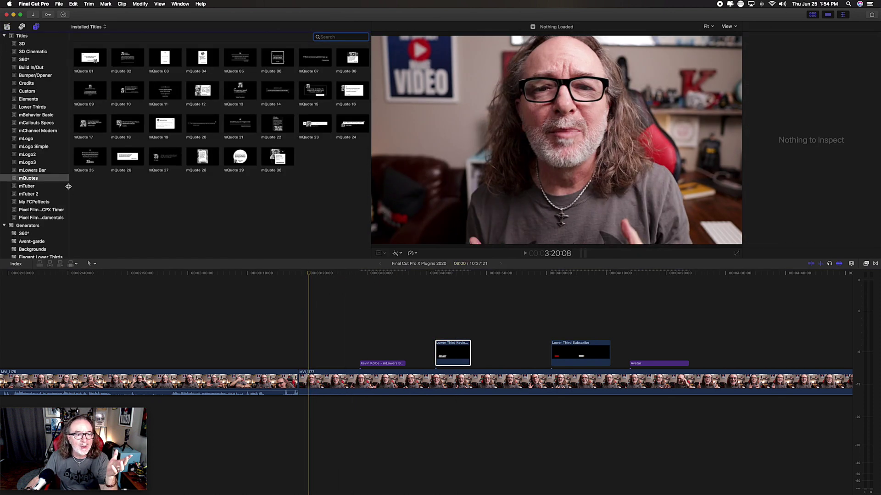
{"action": "left_click", "coordinate": [243, 131]}
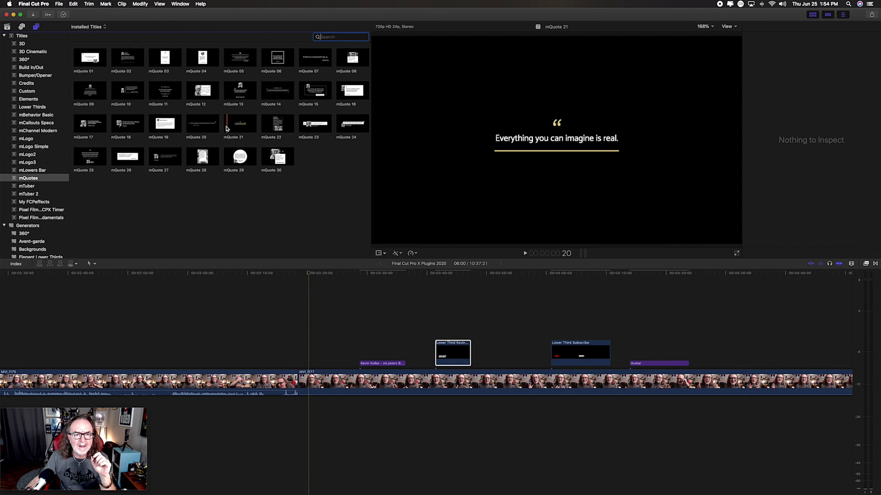
{"action": "left_click_drag", "start_coordinate": [240, 130], "coordinate": [707, 358]}
{"action": "left_click", "coordinate": [705, 353]}
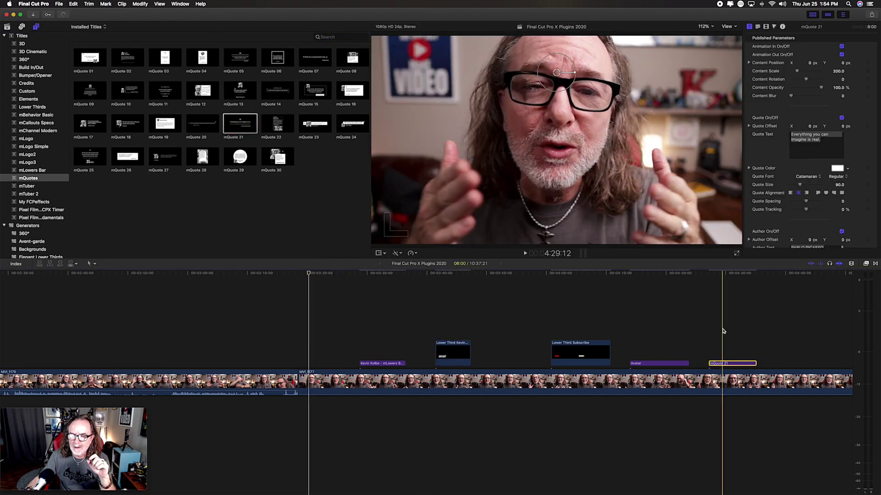
{"action": "scroll", "coordinate": [540, 309], "scroll_direction": "right", "scroll_amount": 10}
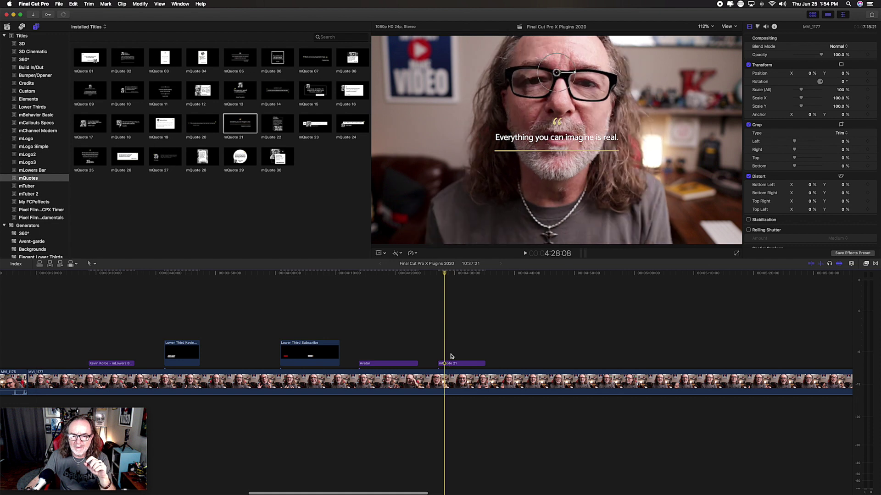
{"action": "left_click", "coordinate": [451, 362]}
{"action": "left_click_drag", "start_coordinate": [444, 270], "coordinate": [464, 272]}
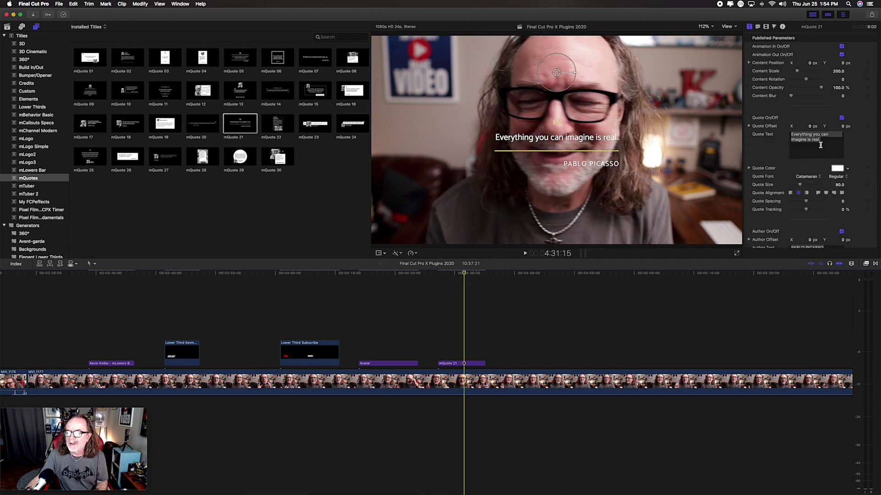
Step: Replace the quote text with "This week was the best day ever."
{"action": "left_click_drag", "start_coordinate": [820, 145], "coordinate": [785, 135]}
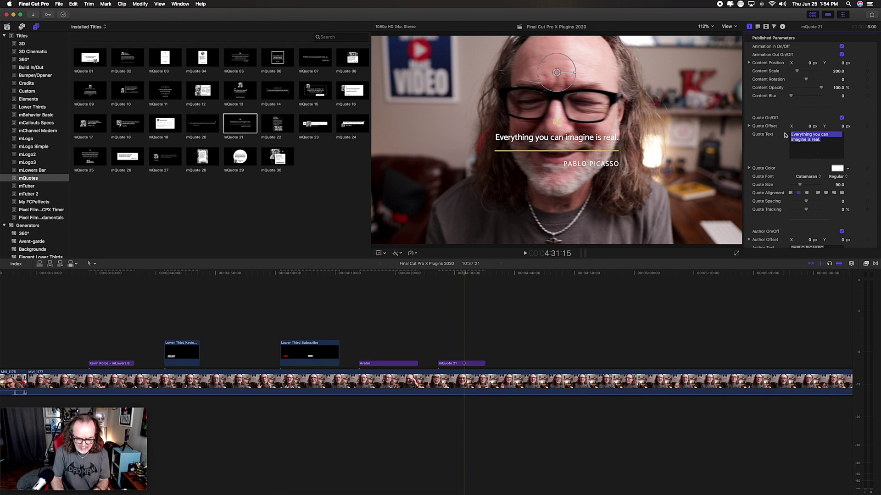
{"action": "type", "text": "Th"}
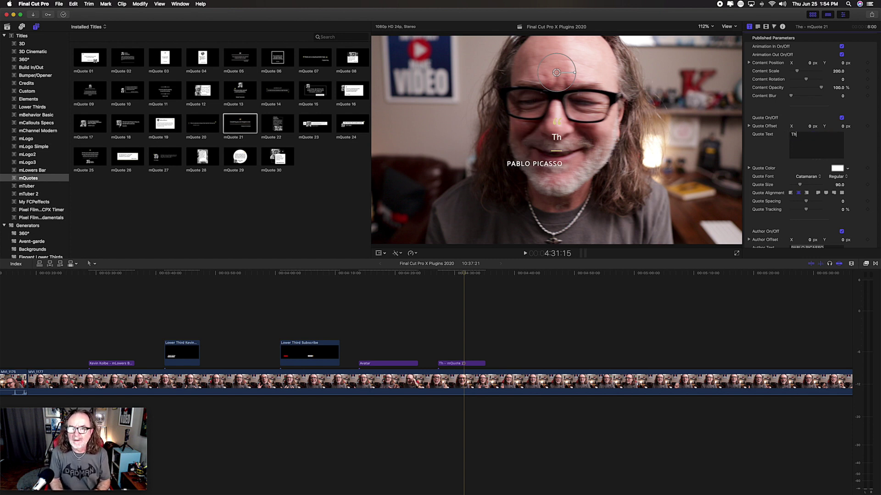
{"action": "type", "text": "is week ww"}
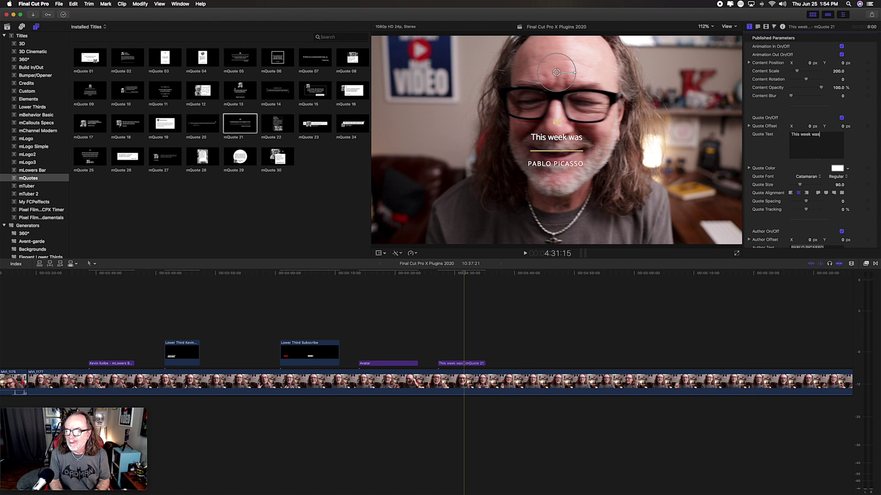
{"action": "type", "text": "the best day ever"}
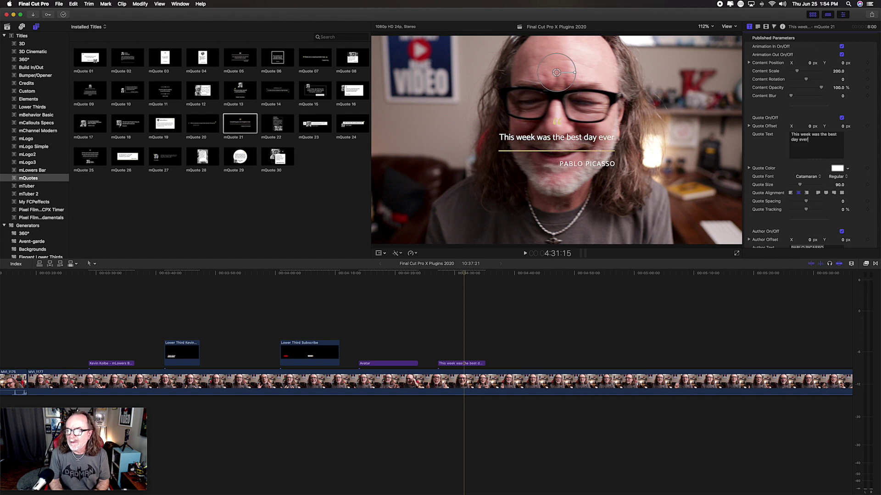
{"action": "type", "text": "."}
{"action": "scroll", "coordinate": [839, 135], "scroll_direction": "down", "scroll_amount": 5}
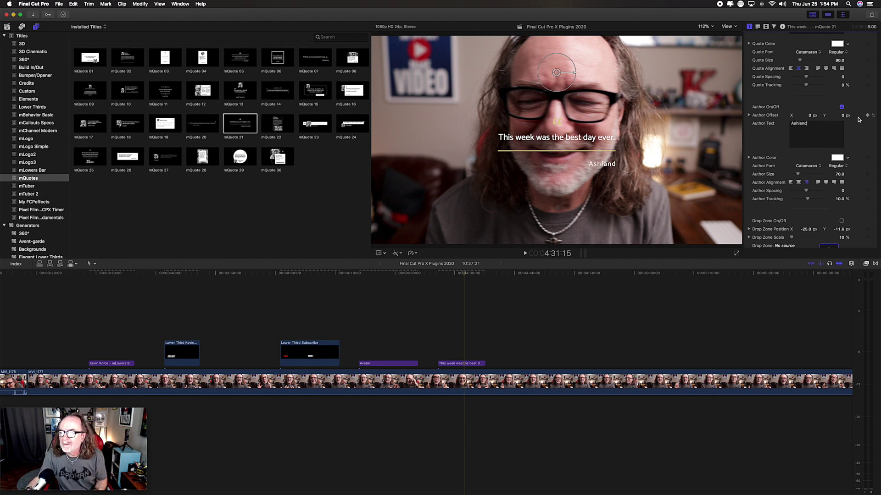
Step: Set the quote font to Comic Script and the author font to Chalkboard
{"action": "left_click", "coordinate": [815, 53]}
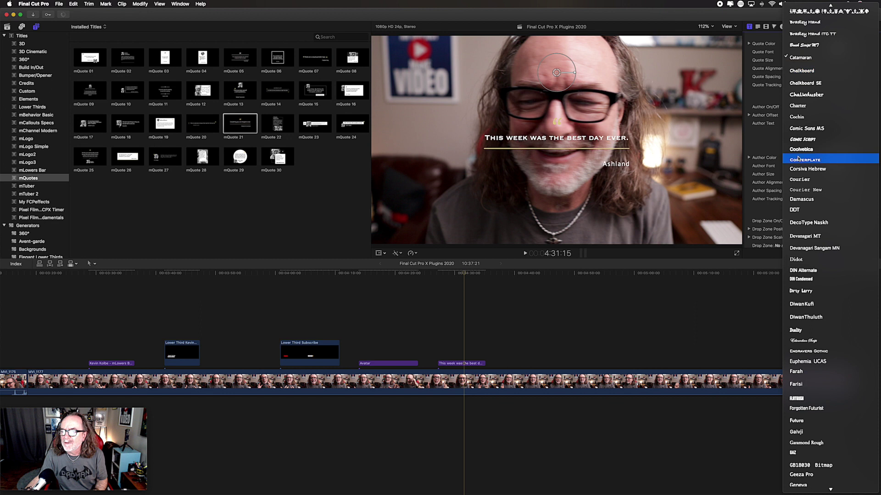
{"action": "left_click", "coordinate": [806, 140]}
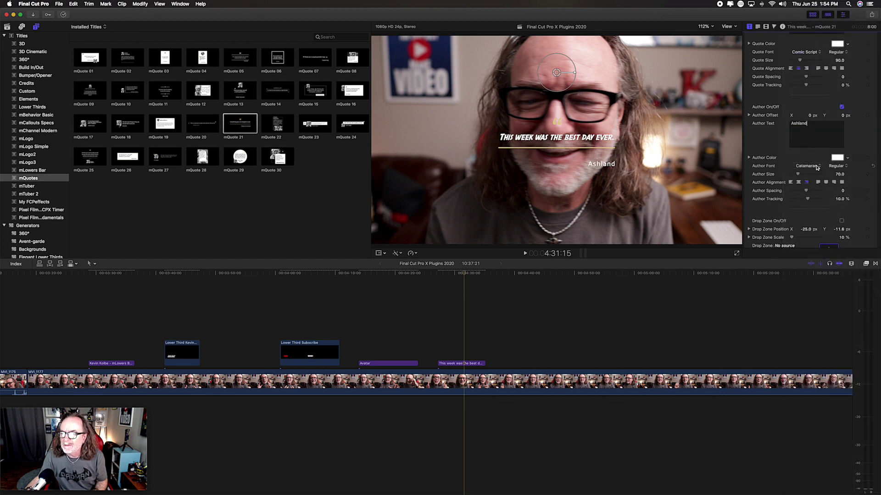
{"action": "left_click", "coordinate": [816, 166]}
{"action": "left_click", "coordinate": [816, 182]}
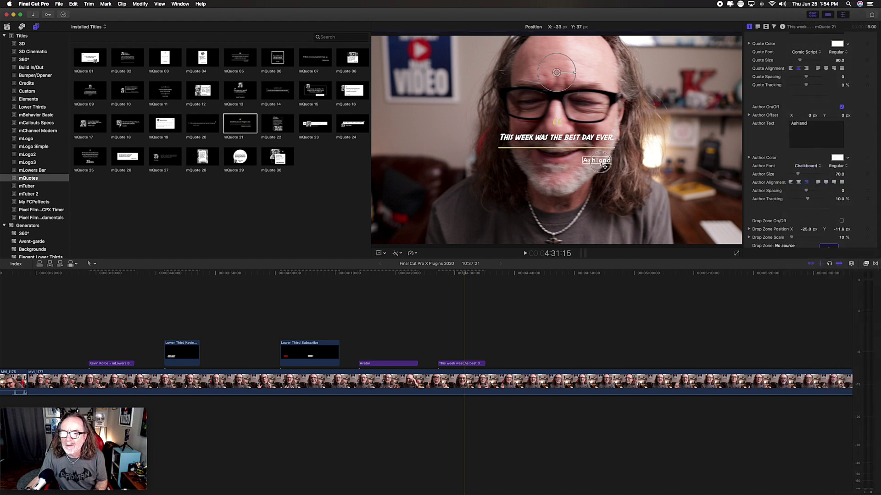
{"action": "left_click", "coordinate": [848, 119]}
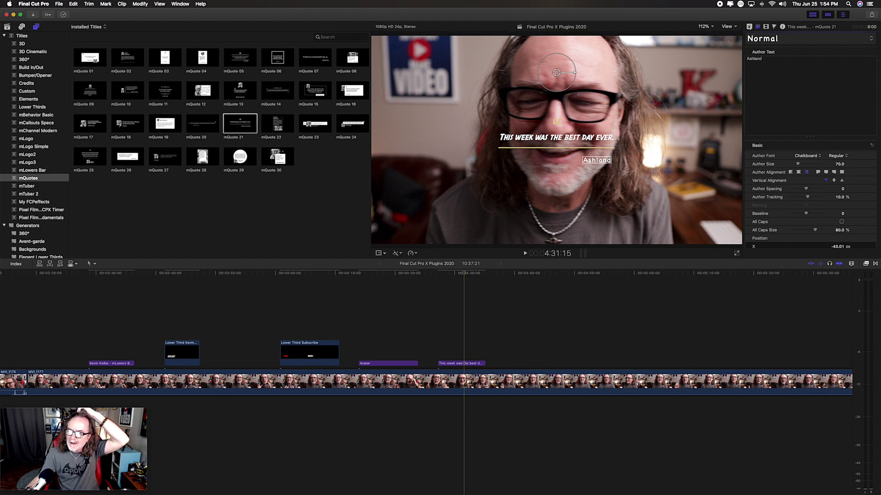
{"action": "left_click", "coordinate": [749, 27]}
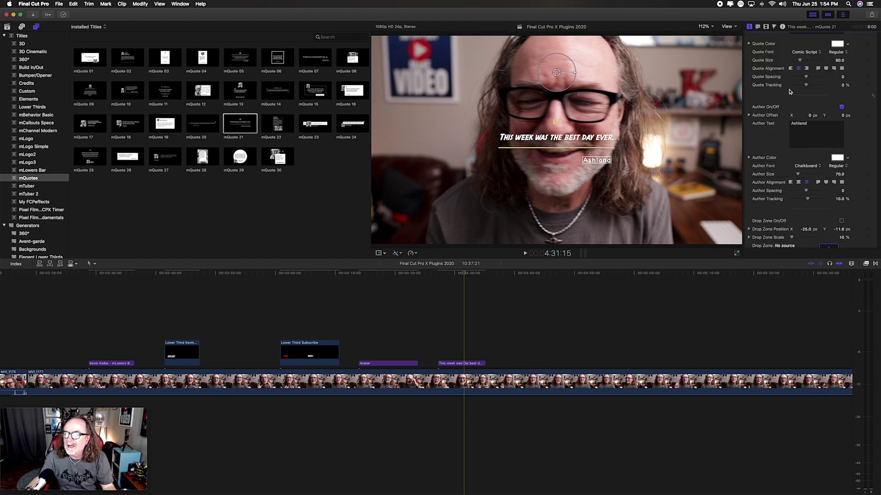
{"action": "scroll", "coordinate": [789, 92], "scroll_direction": "up", "scroll_amount": 5}
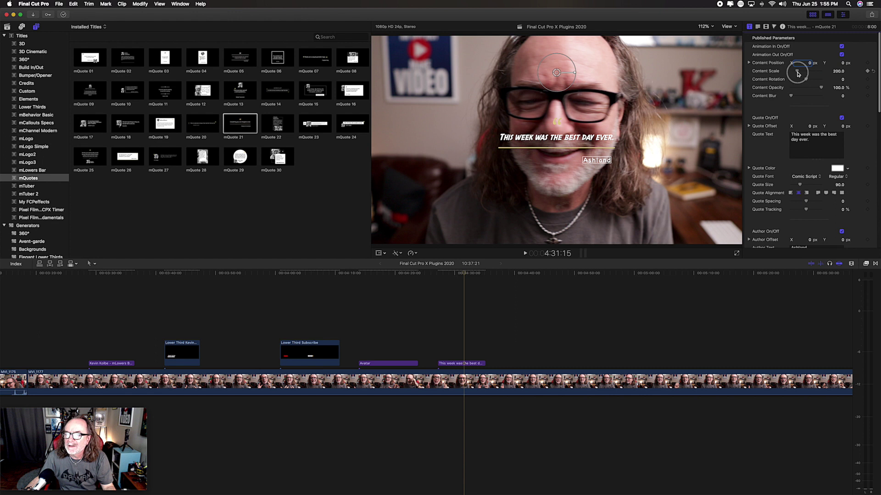
Step: Enlarge the quote title with Content Scale and make its quotation marks red
{"action": "left_click_drag", "start_coordinate": [797, 74], "coordinate": [805, 74]}
{"action": "left_click_drag", "start_coordinate": [522, 102], "coordinate": [555, 112]}
{"action": "scroll", "coordinate": [858, 156], "scroll_direction": "down", "scroll_amount": 10}
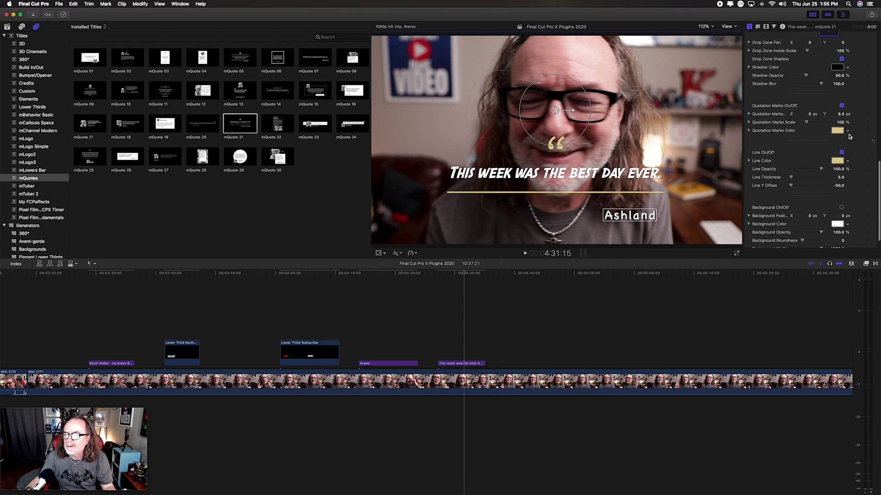
{"action": "left_click", "coordinate": [848, 132]}
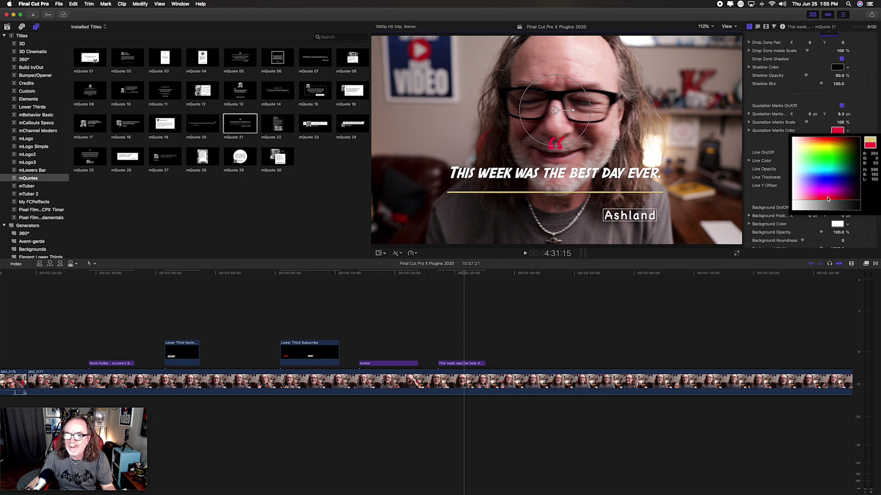
{"action": "key", "text": "Escape"}
Step: Set the title's underline Line Color to blue
{"action": "scroll", "coordinate": [852, 230], "scroll_direction": "down", "scroll_amount": 2}
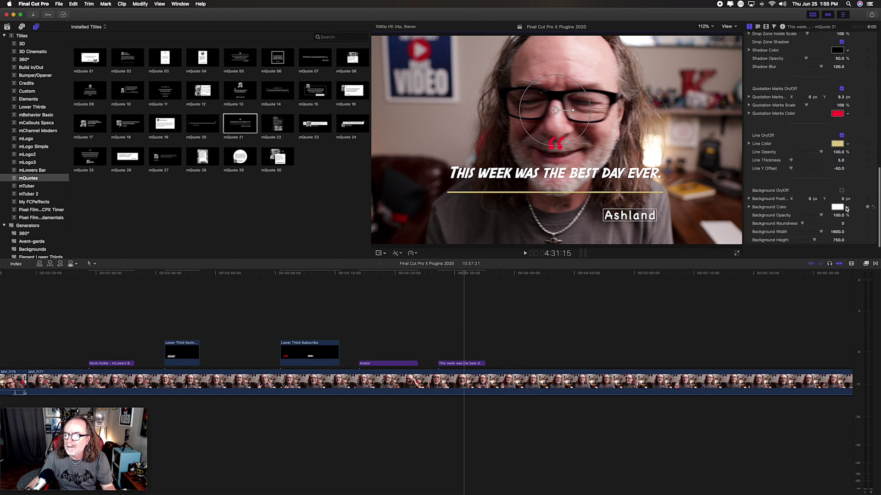
{"action": "left_click", "coordinate": [848, 147]}
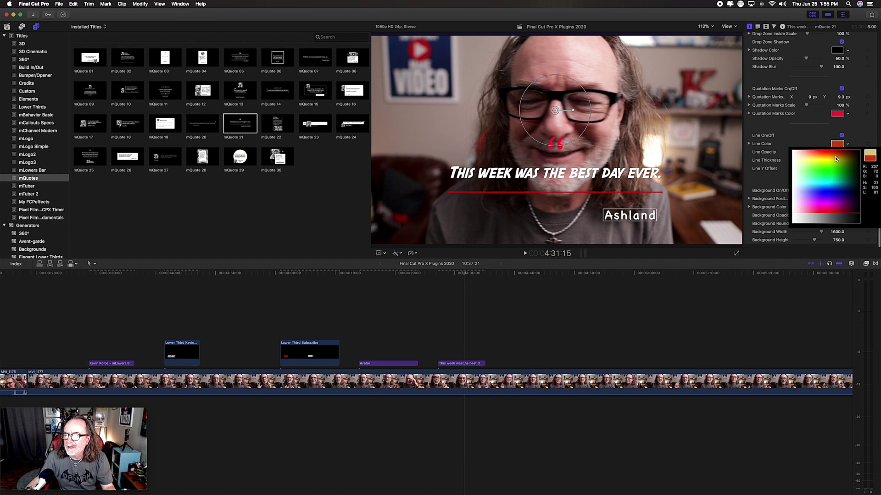
{"action": "left_click", "coordinate": [833, 191]}
Step: Review the title and centre the Ashland credit under the underline in the viewer
{"action": "left_click", "coordinate": [530, 281]}
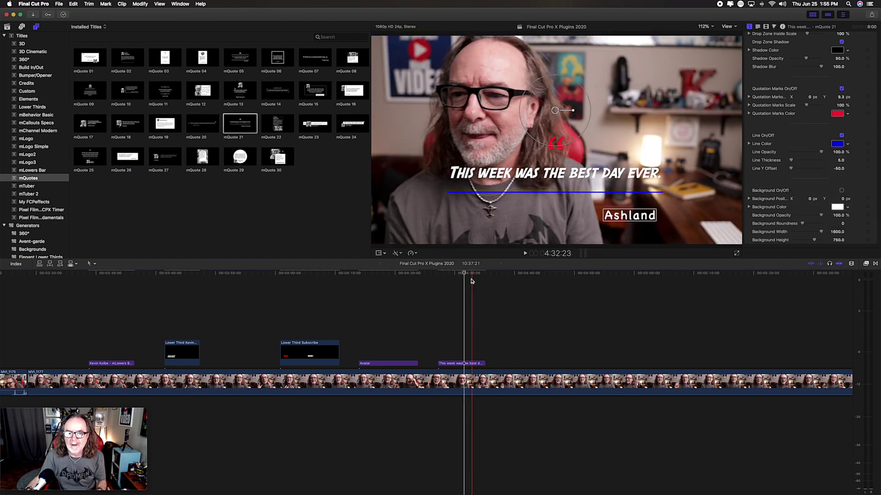
{"action": "left_click_drag", "start_coordinate": [463, 273], "coordinate": [437, 276]}
{"action": "key", "text": "space"}
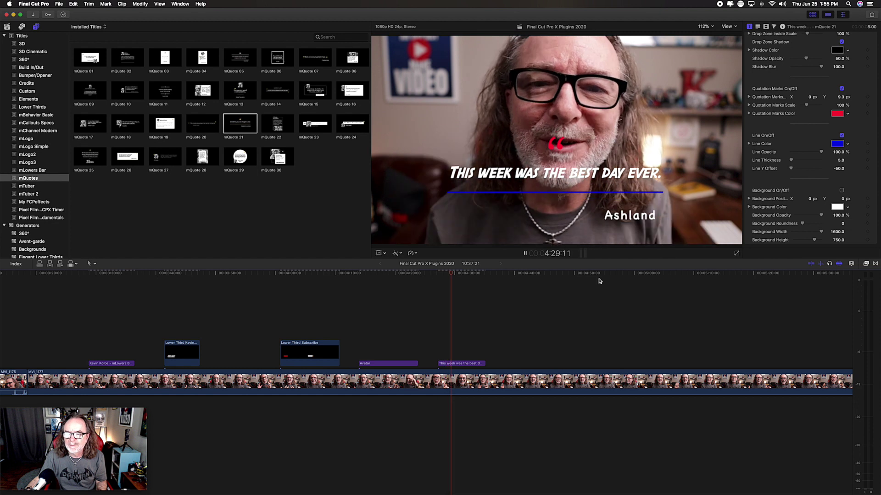
{"action": "key", "text": "space"}
{"action": "left_click_drag", "start_coordinate": [620, 212], "coordinate": [552, 208]}
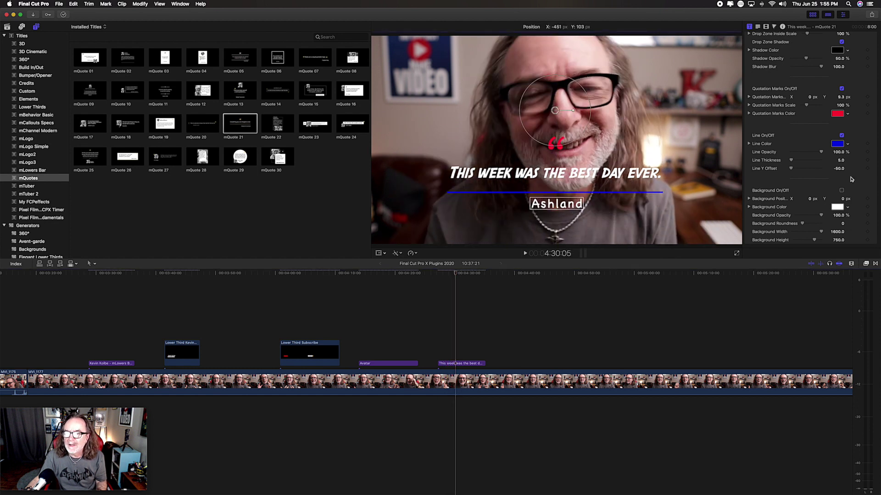
{"action": "scroll", "coordinate": [807, 83], "scroll_direction": "up", "scroll_amount": 10}
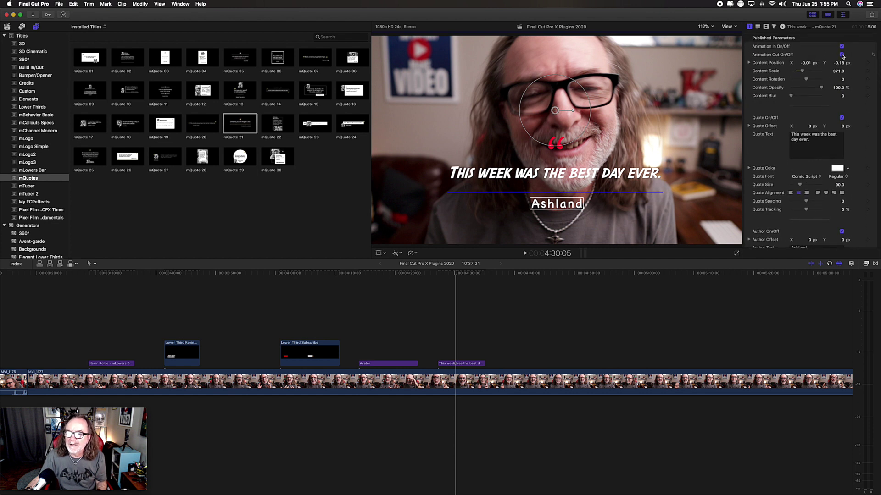
Step: Switch off the title's Animation Out and review its ending
{"action": "left_click", "coordinate": [457, 276]}
{"action": "key", "text": "space"}
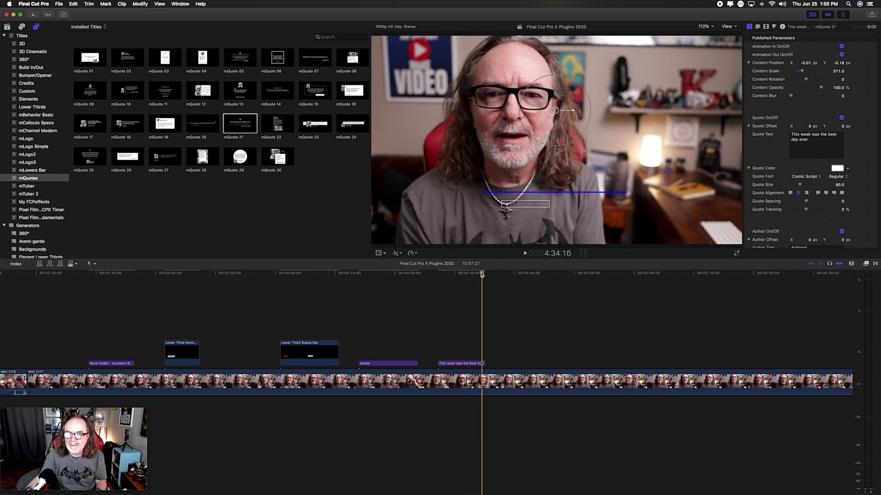
{"action": "left_click", "coordinate": [477, 274]}
{"action": "left_click_drag", "start_coordinate": [476, 274], "coordinate": [475, 274]}
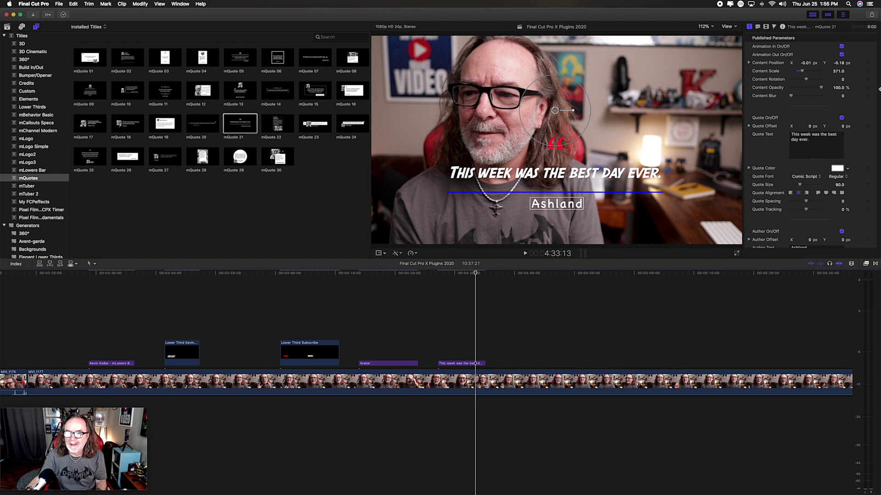
{"action": "left_click", "coordinate": [841, 54]}
{"action": "key", "text": "space"}
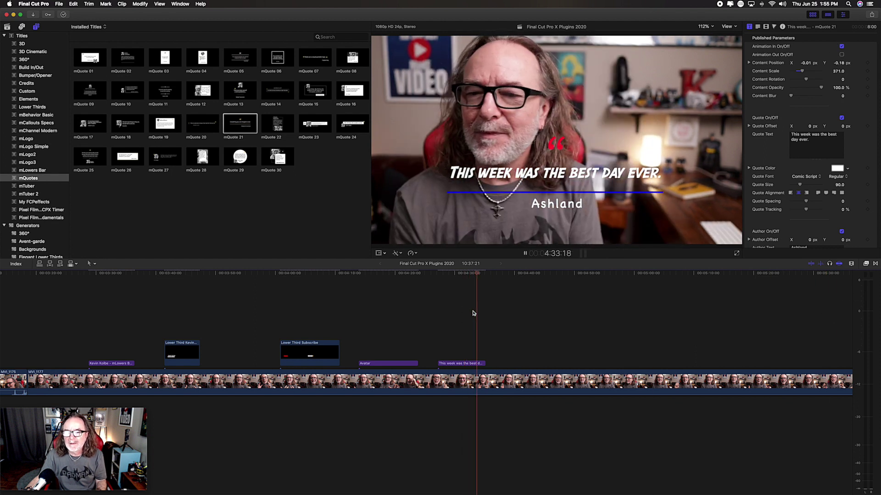
{"action": "key", "text": "space"}
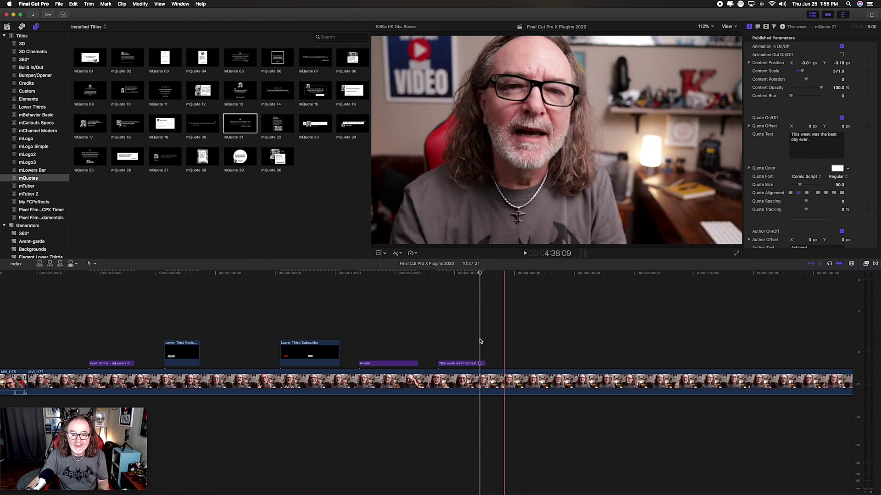
{"action": "scroll", "coordinate": [307, 337], "scroll_direction": "left", "scroll_amount": 10}
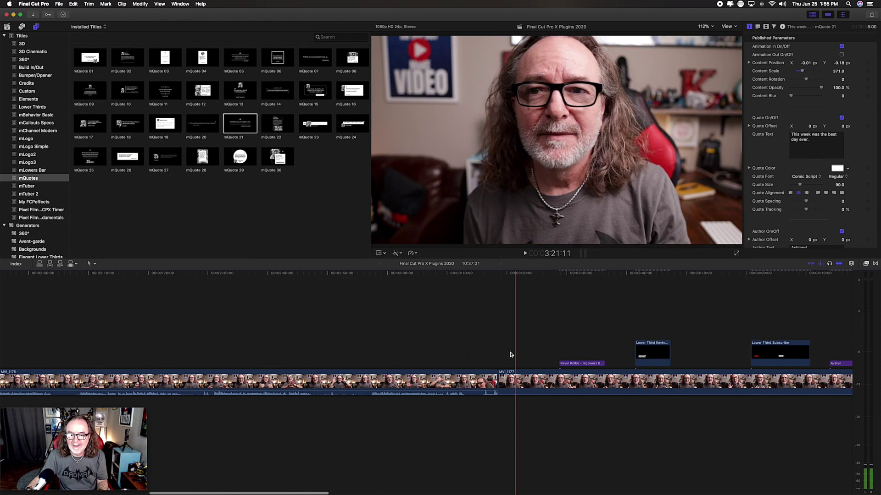
{"action": "left_click", "coordinate": [493, 323]}
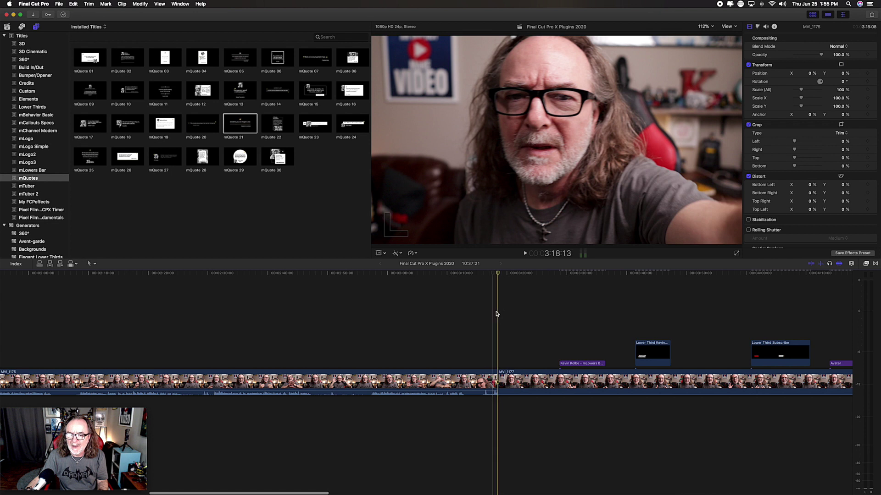
Step: Apply Transition 01 at the MVI_1175/MVI_1177 cut, overlapping the clips, and preview it
{"action": "left_click", "coordinate": [875, 264]}
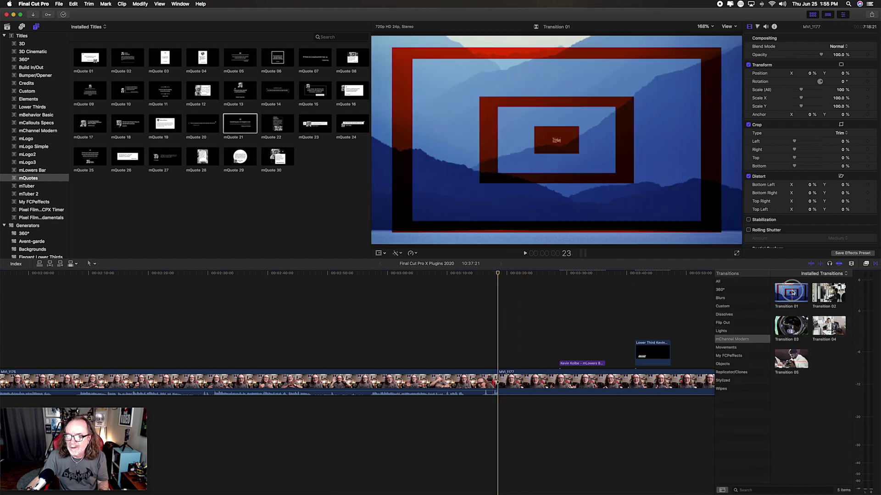
{"action": "left_click_drag", "start_coordinate": [793, 293], "coordinate": [498, 374]}
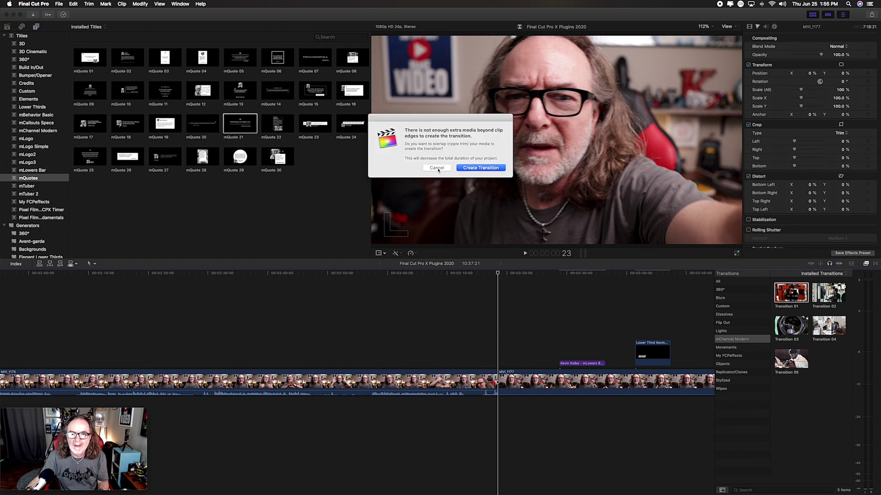
{"action": "left_click", "coordinate": [476, 168]}
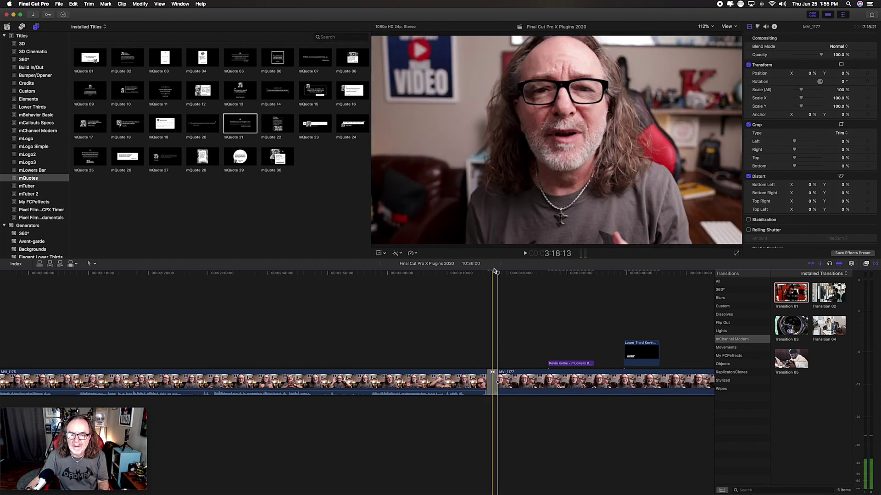
{"action": "left_click_drag", "start_coordinate": [495, 275], "coordinate": [483, 277]}
{"action": "key", "text": "space"}
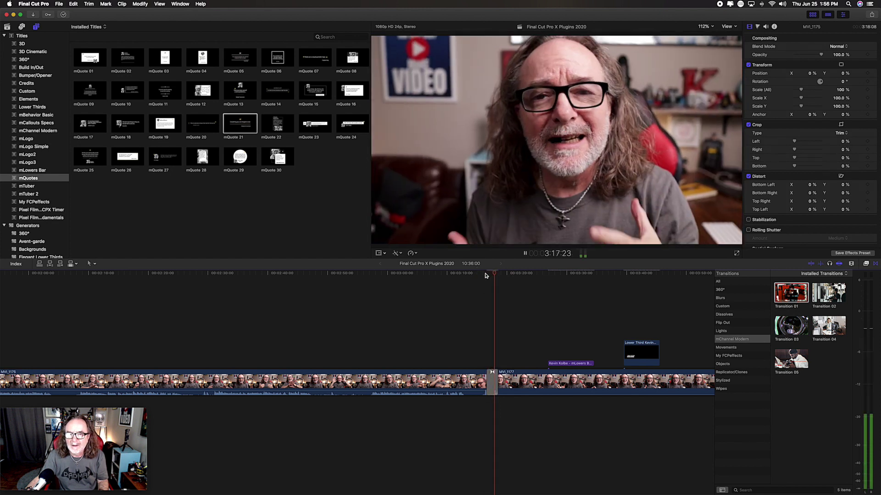
{"action": "key", "text": "space"}
Step: Delete that transition, ripple-trim MVI_1175 shorter, and move the name lower-third later
{"action": "left_click", "coordinate": [490, 387]}
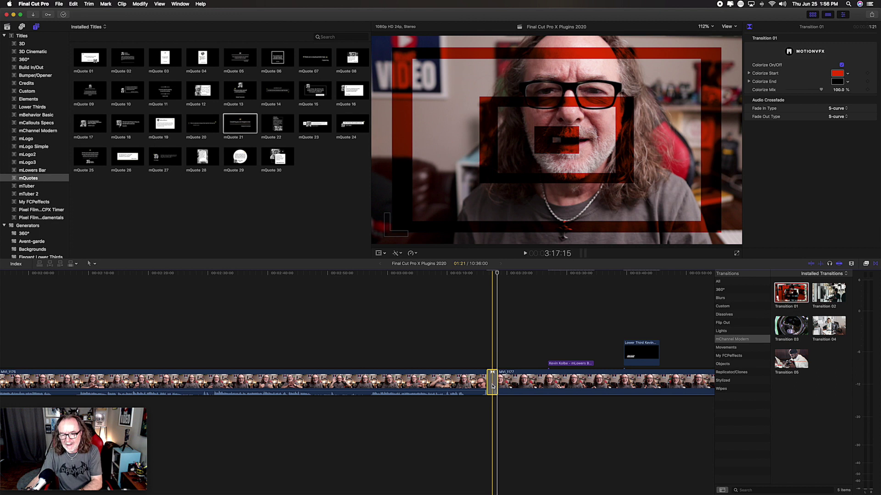
{"action": "key", "text": "Delete"}
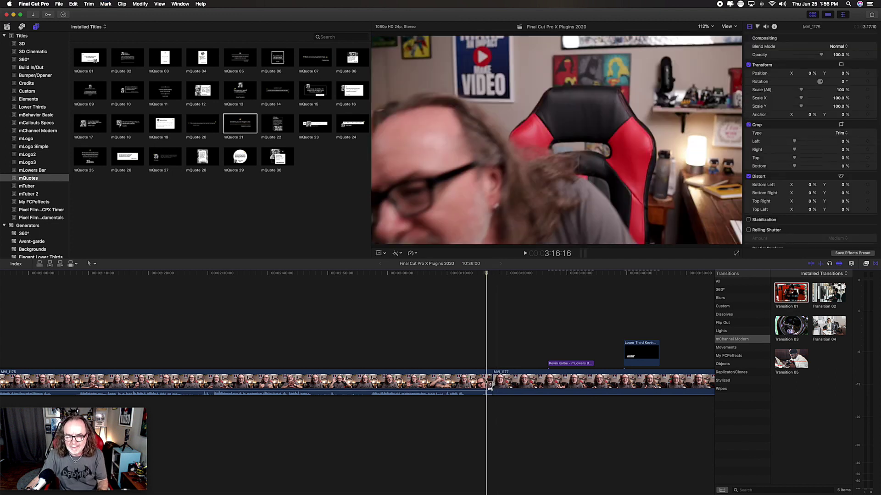
{"action": "mouse_move", "coordinate": [490, 386]}
{"action": "left_mouse_down"}
{"action": "mouse_move", "coordinate": [469, 386]}
{"action": "mouse_move", "coordinate": [502, 386]}
{"action": "left_mouse_up"}
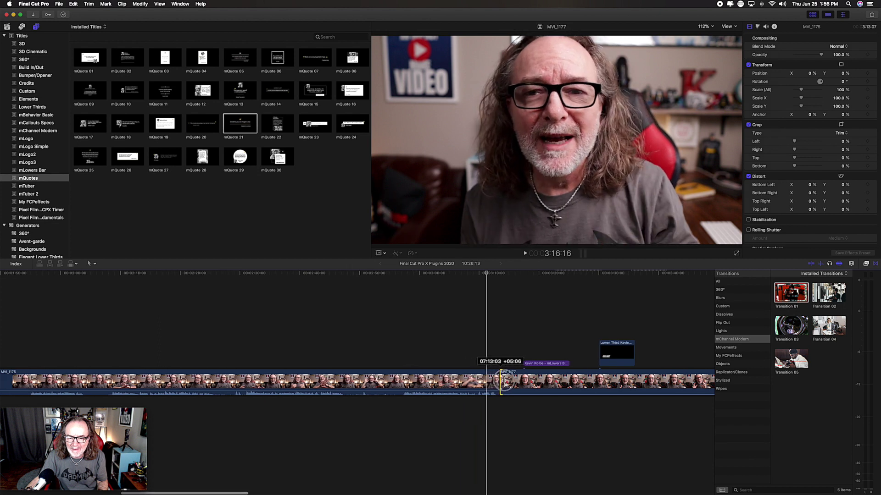
{"action": "left_click_drag", "start_coordinate": [546, 366], "coordinate": [672, 363]}
Step: Try Transition 01 again, then replace it with Transition 04 and preview it
{"action": "left_click_drag", "start_coordinate": [788, 295], "coordinate": [502, 381]}
{"action": "key", "text": "space"}
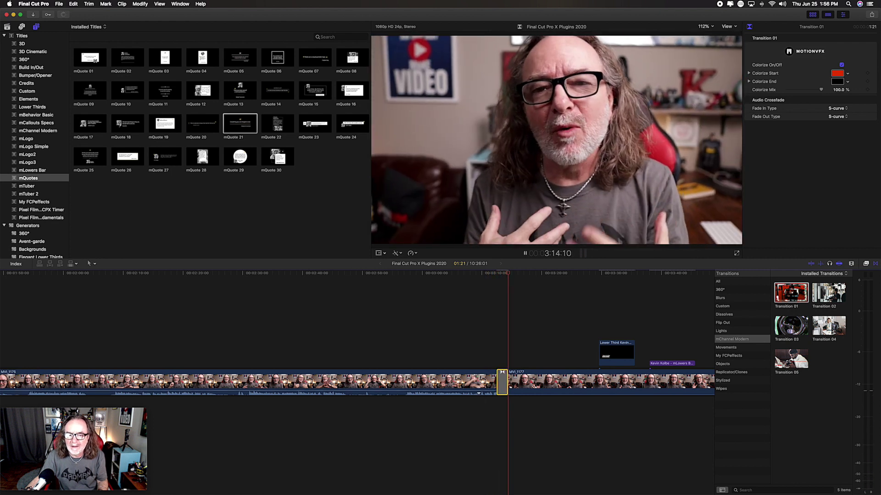
{"action": "key", "text": "space"}
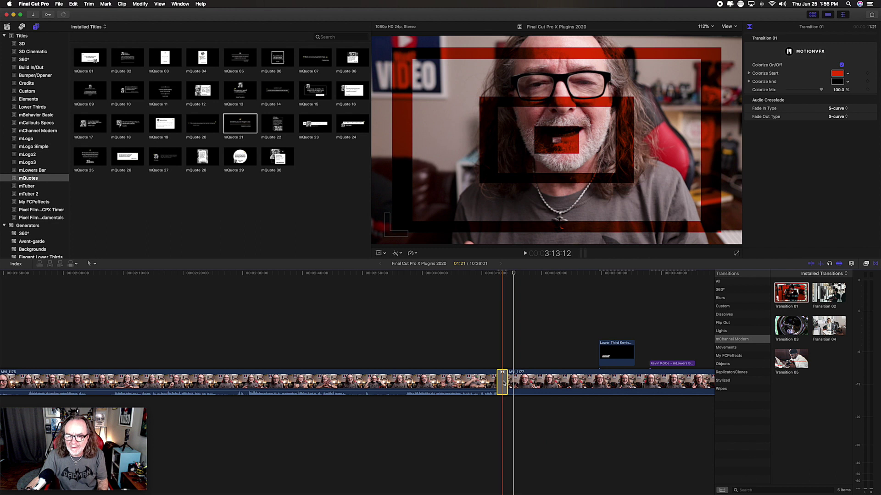
{"action": "key", "text": "Delete"}
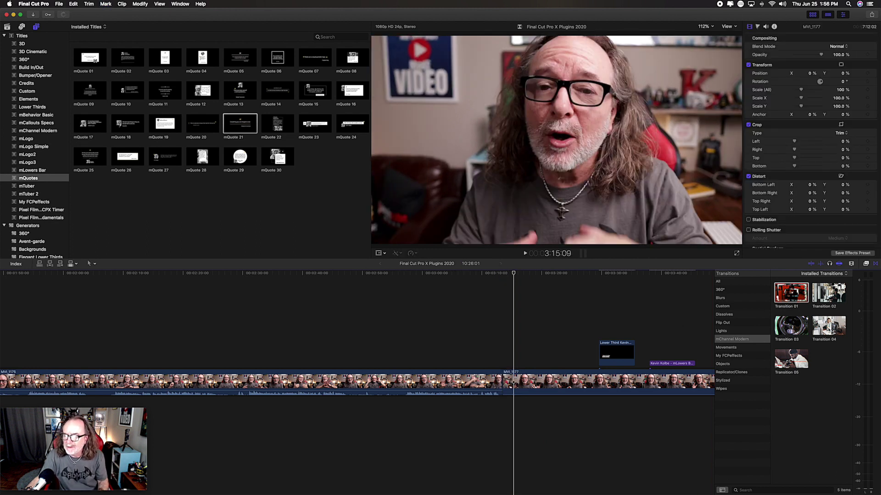
{"action": "left_click_drag", "start_coordinate": [828, 326], "coordinate": [502, 380]}
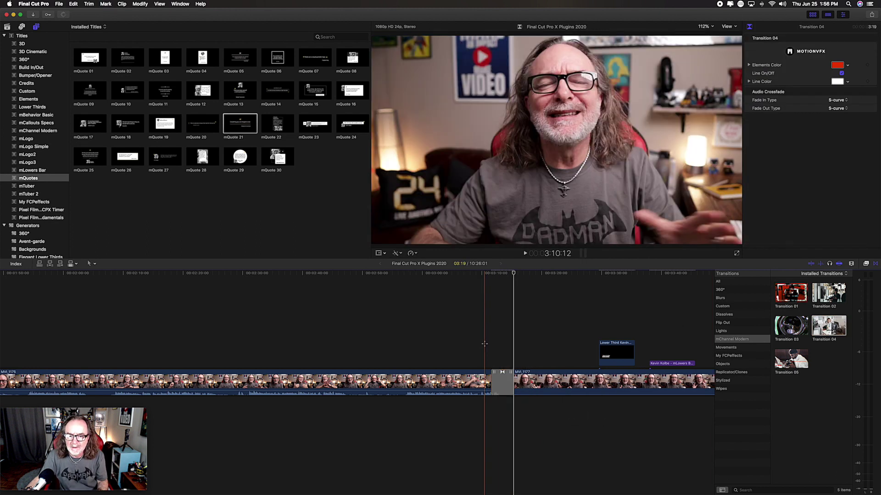
{"action": "left_click", "coordinate": [484, 343]}
{"action": "key", "text": "space"}
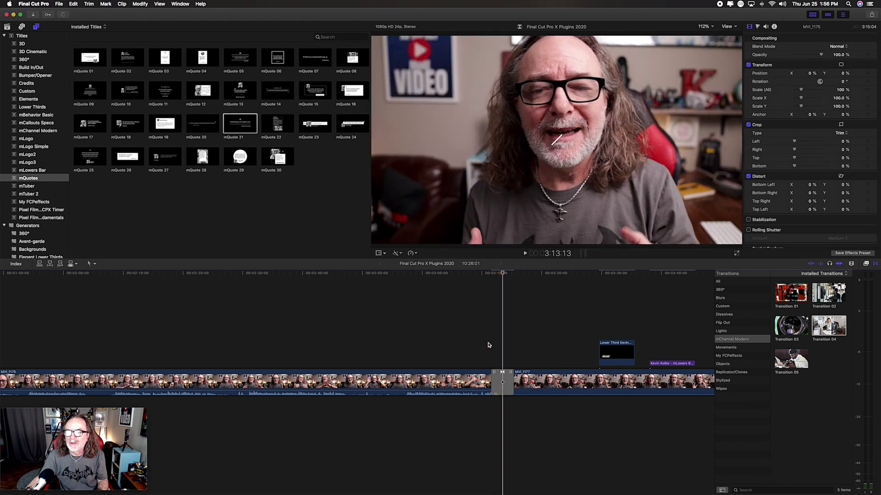
{"action": "left_click", "coordinate": [501, 383]}
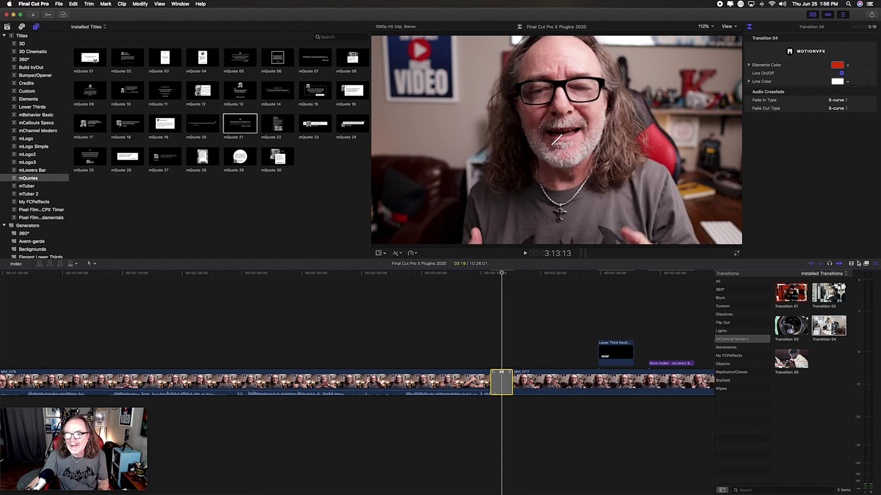
Step: Browse the Effects browser to the mLooks Lite category under My FCPeffects
{"action": "left_click", "coordinate": [865, 264]}
{"action": "scroll", "coordinate": [765, 383], "scroll_direction": "down", "scroll_amount": 5}
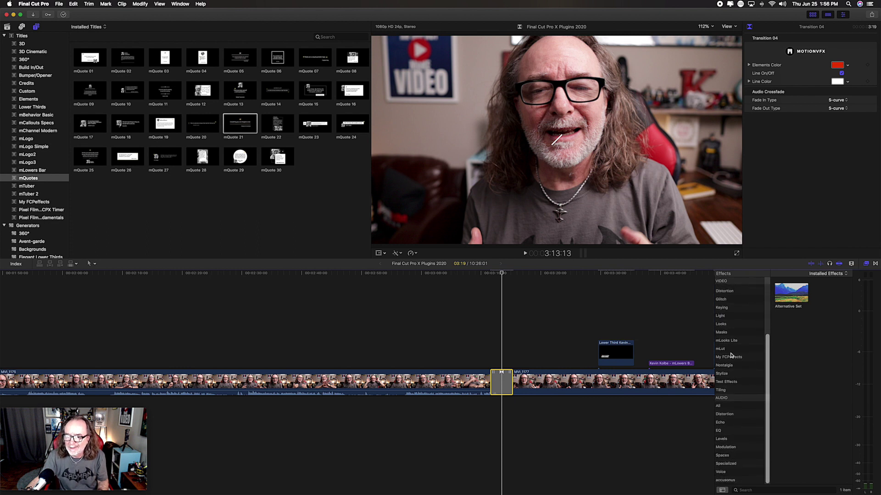
{"action": "left_click", "coordinate": [726, 357]}
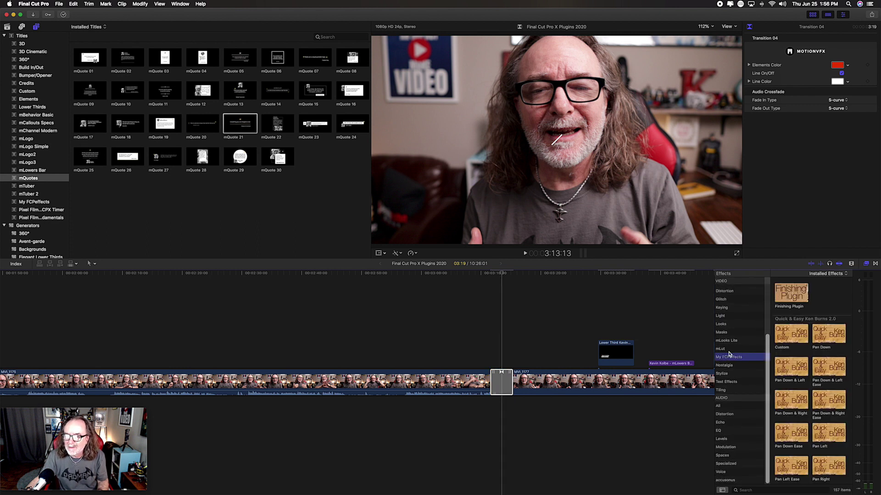
{"action": "left_click", "coordinate": [729, 342]}
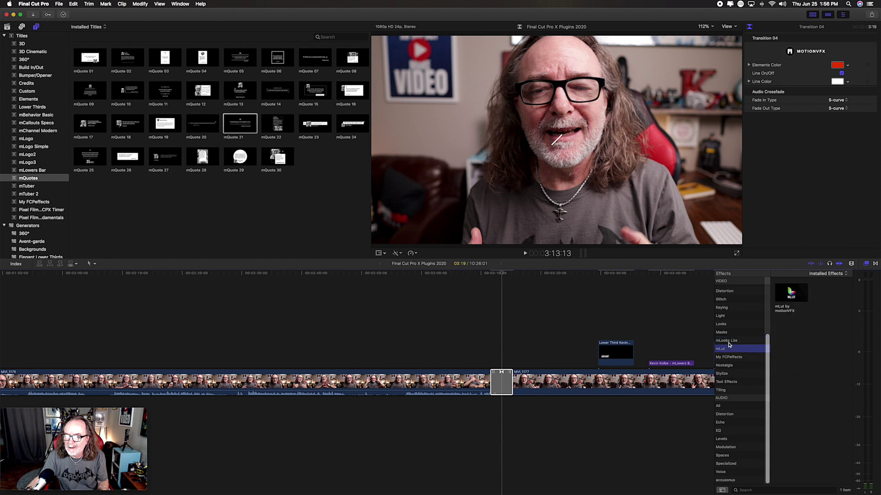
{"action": "scroll", "coordinate": [550, 330], "scroll_direction": "right", "scroll_amount": 10}
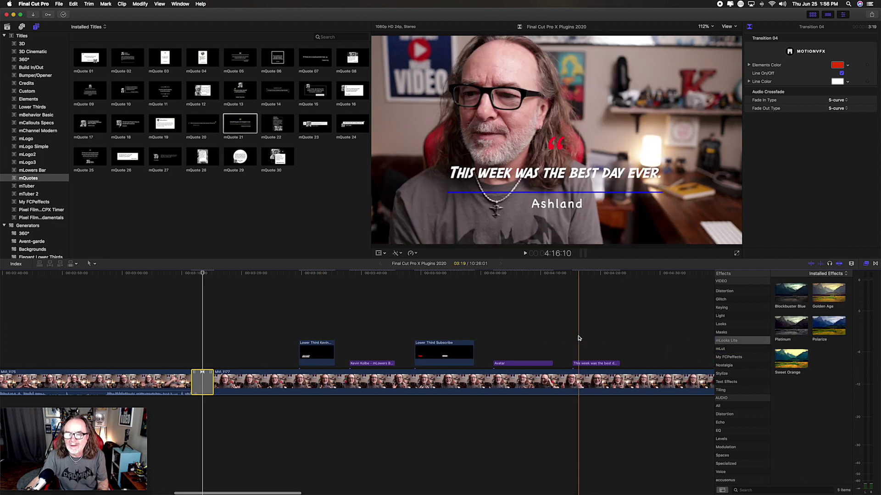
{"action": "scroll", "coordinate": [600, 339], "scroll_direction": "right", "scroll_amount": 3}
Step: Apply the Golden Age look to clip MVI_1177
{"action": "left_click", "coordinate": [596, 380]}
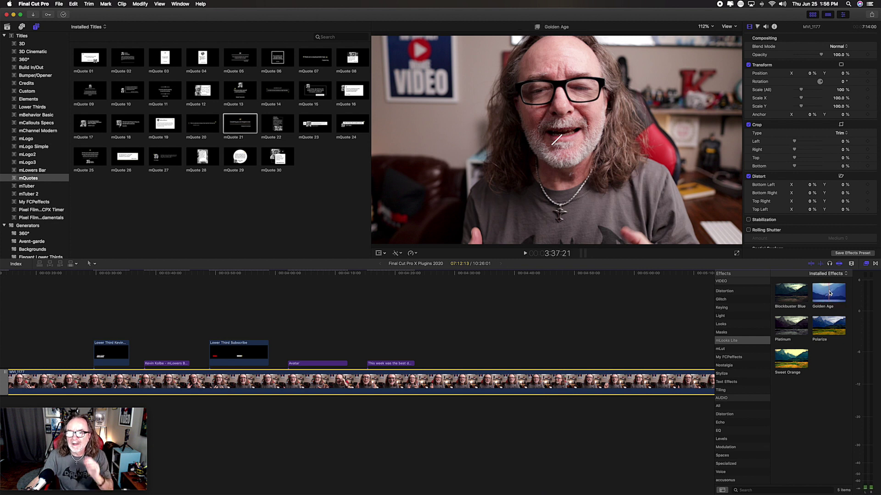
{"action": "mouse_move", "coordinate": [831, 294]}
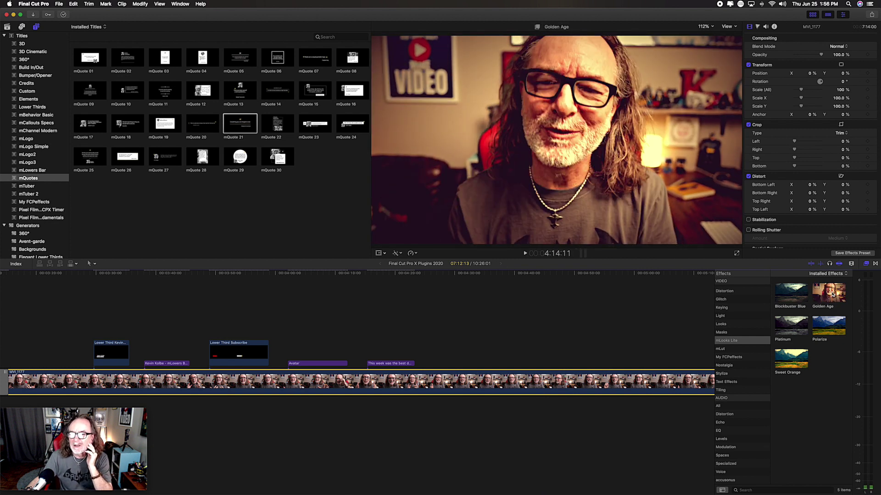
{"action": "mouse_move", "coordinate": [829, 329]}
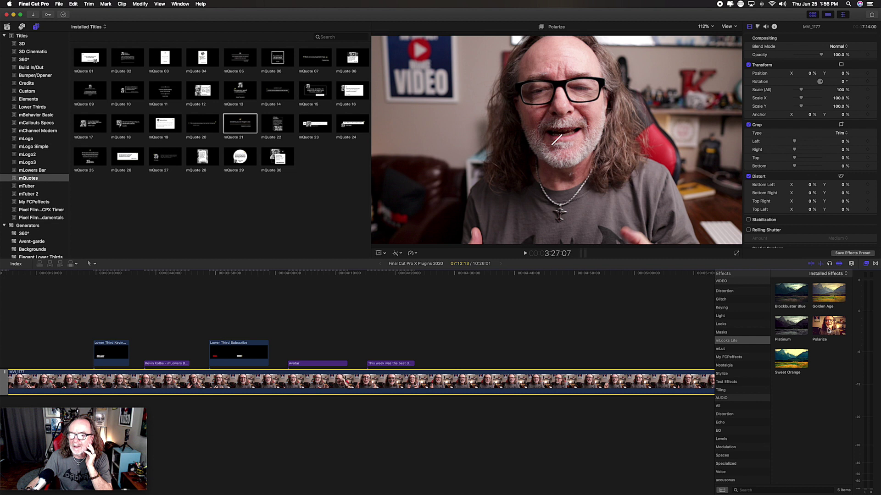
{"action": "mouse_move", "coordinate": [797, 359]}
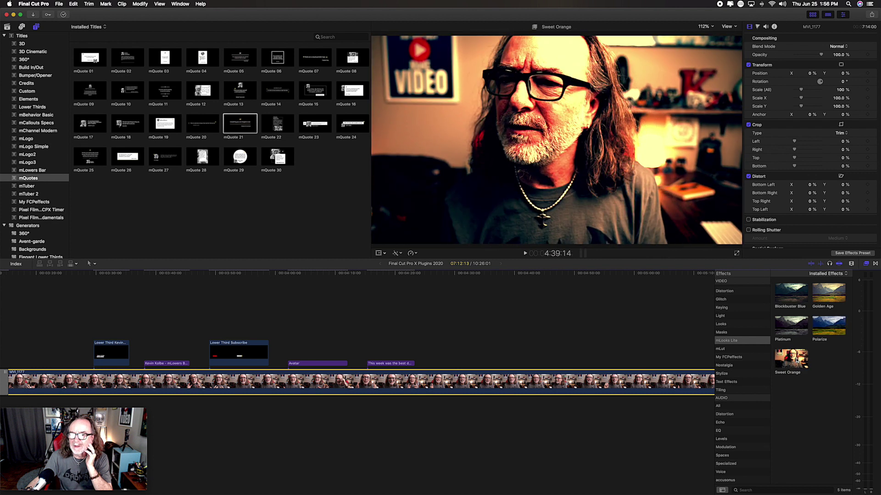
{"action": "left_click", "coordinate": [827, 297]}
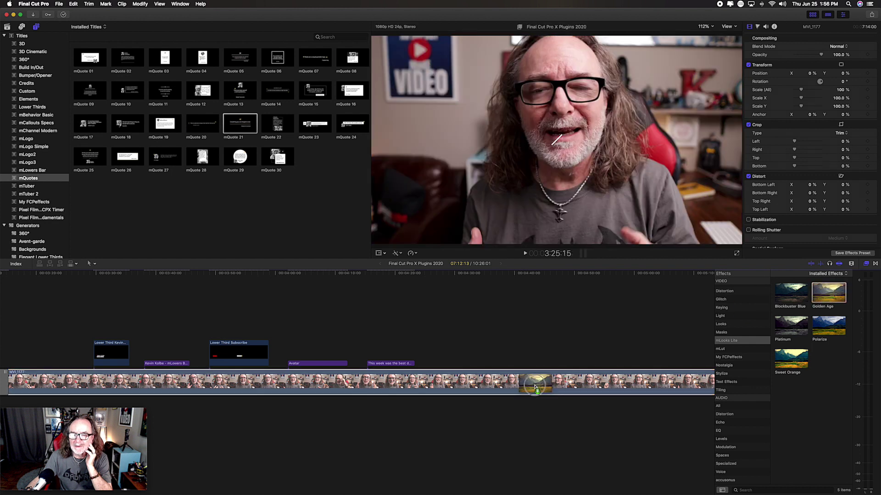
{"action": "left_click_drag", "start_coordinate": [535, 372], "coordinate": [536, 384]}
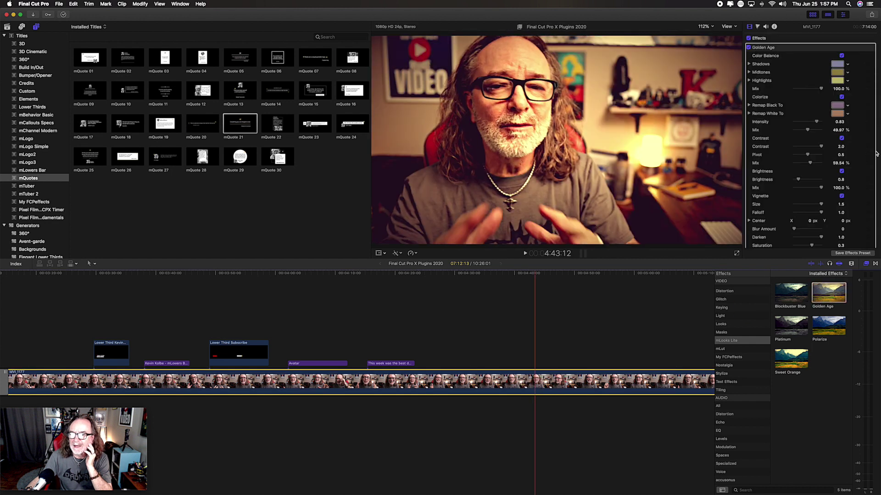
{"action": "scroll", "coordinate": [848, 156], "scroll_direction": "down", "scroll_amount": 6}
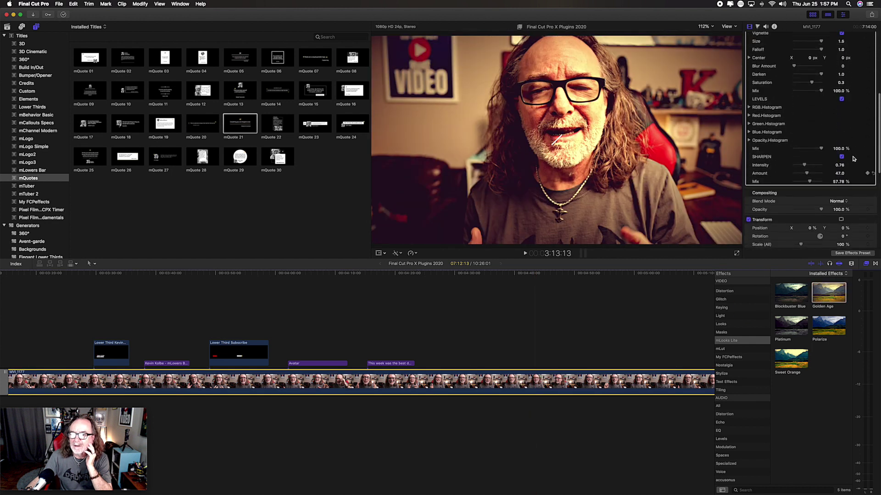
{"action": "scroll", "coordinate": [854, 159], "scroll_direction": "up", "scroll_amount": 6}
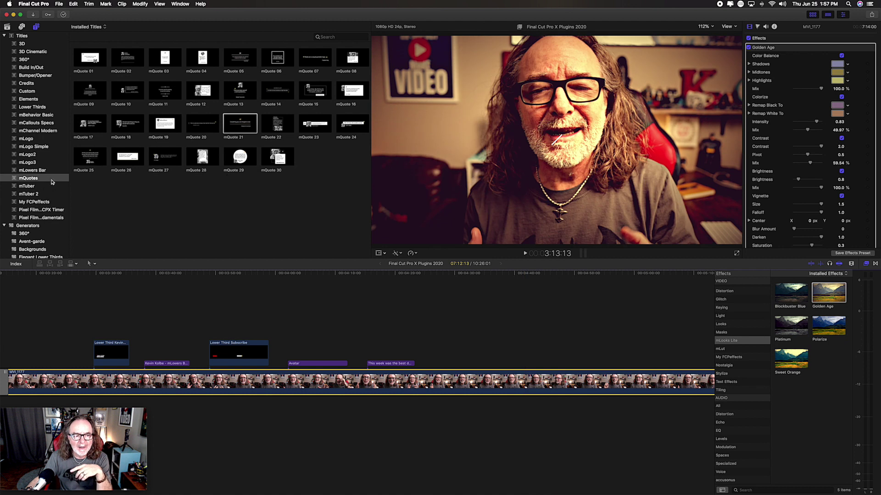
Step: Place Vital Title Plugin Black from My FCPeffects over MVI_1177, preview it, and begin editing its text
{"action": "left_click", "coordinate": [39, 210]}
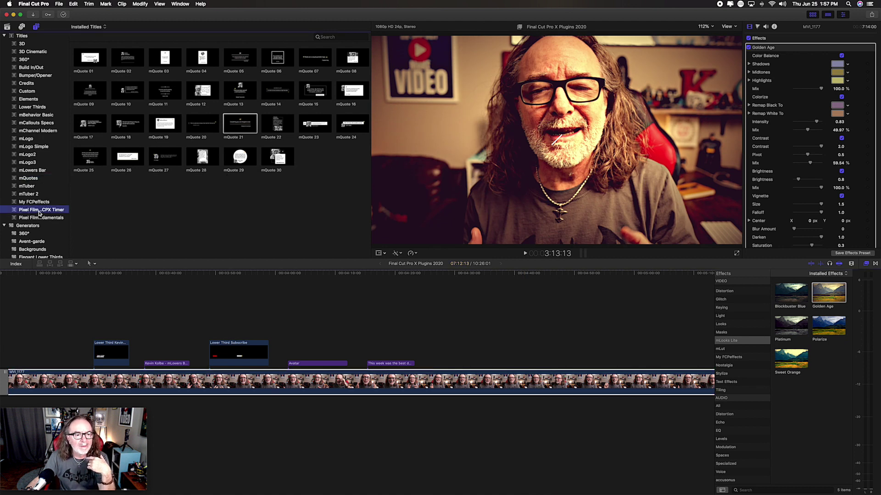
{"action": "left_click", "coordinate": [40, 203]}
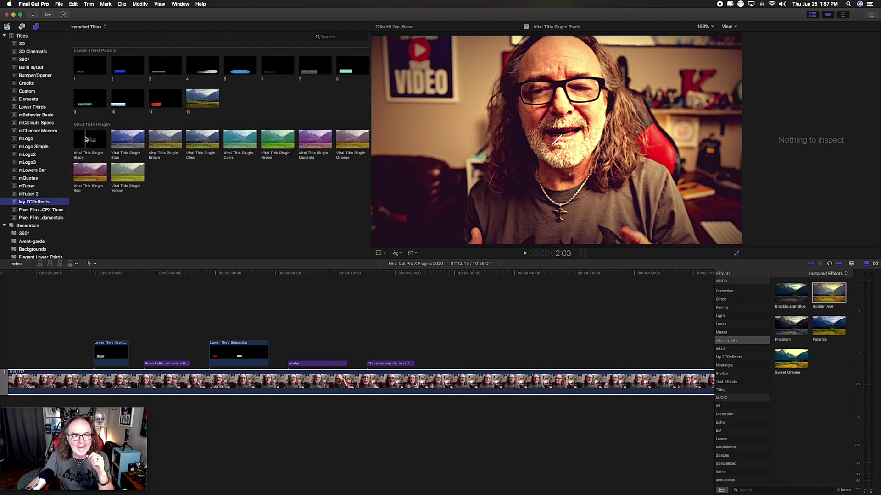
{"action": "left_click_drag", "start_coordinate": [89, 140], "coordinate": [504, 362]}
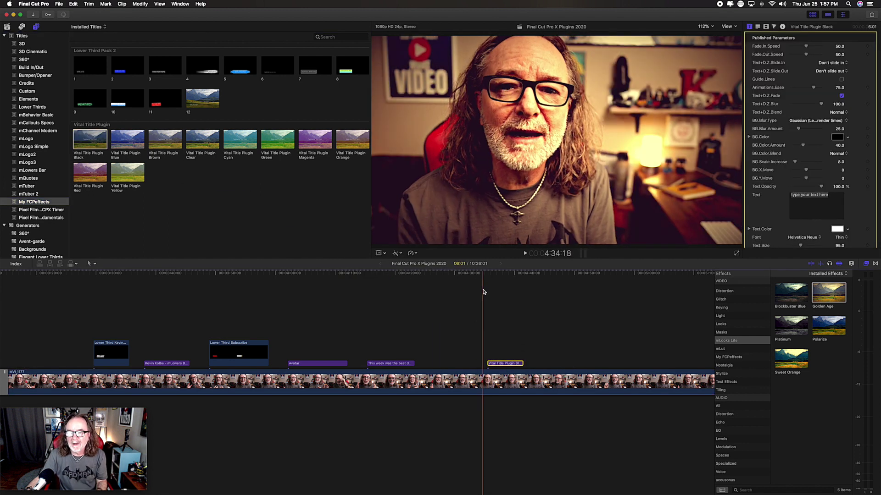
{"action": "key", "text": "space"}
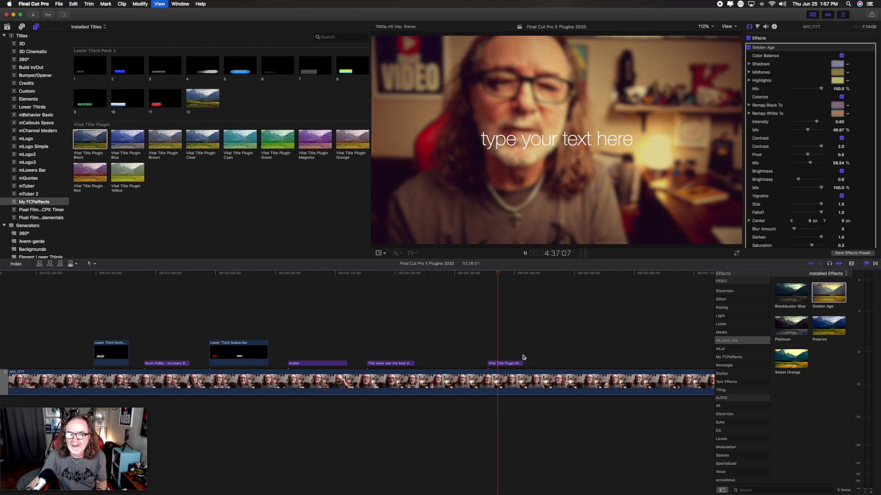
{"action": "key", "text": "space"}
{"action": "left_click", "coordinate": [634, 229]}
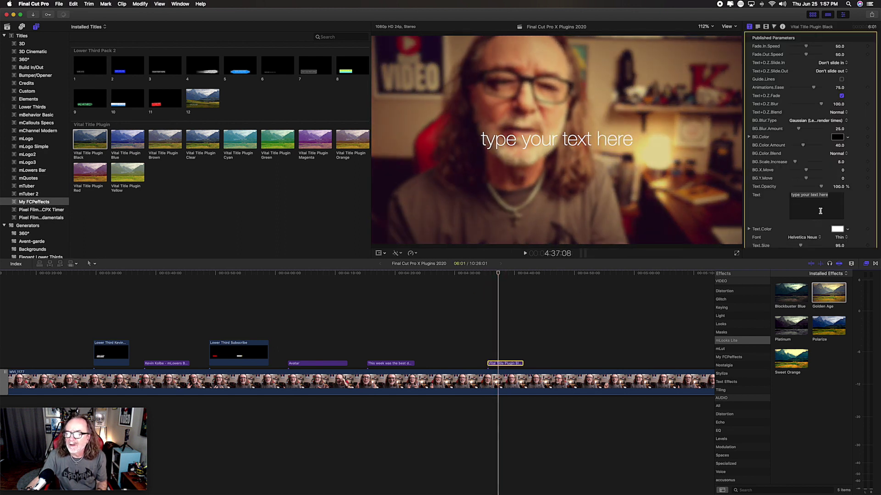
{"action": "left_click", "coordinate": [835, 196]}
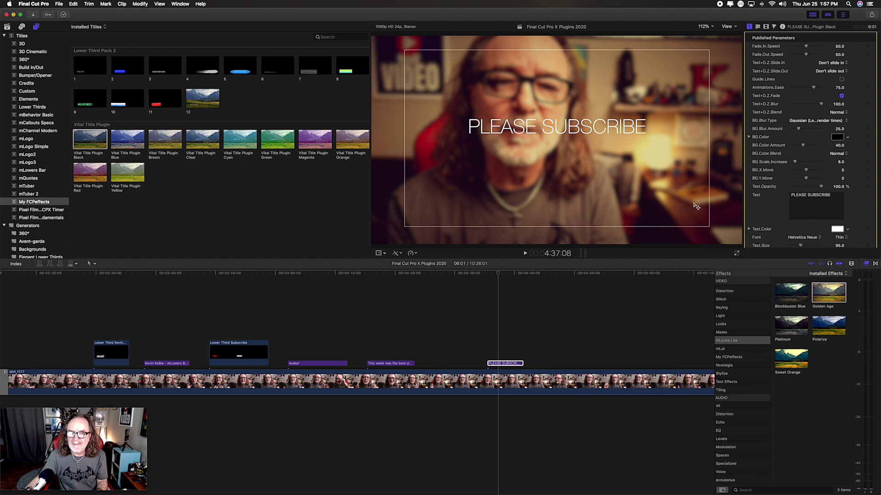
{"action": "left_click", "coordinate": [487, 274]}
{"action": "key", "text": "space"}
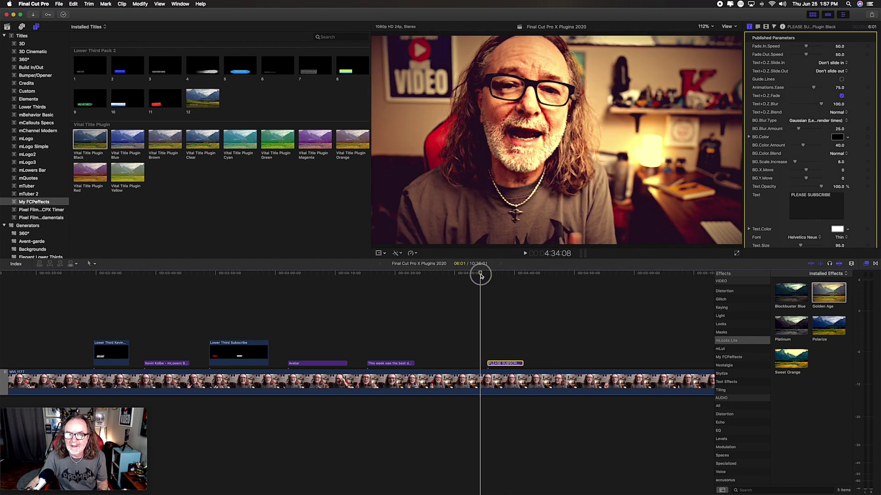